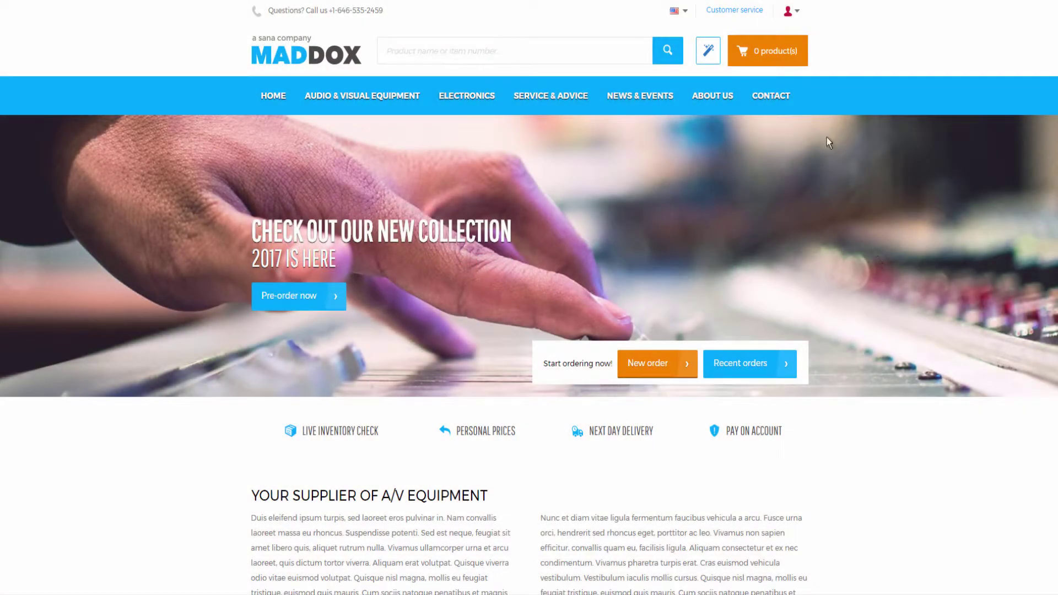
From My account, list all orders filtered to Posted invoice detail
mouse_move(792, 17)
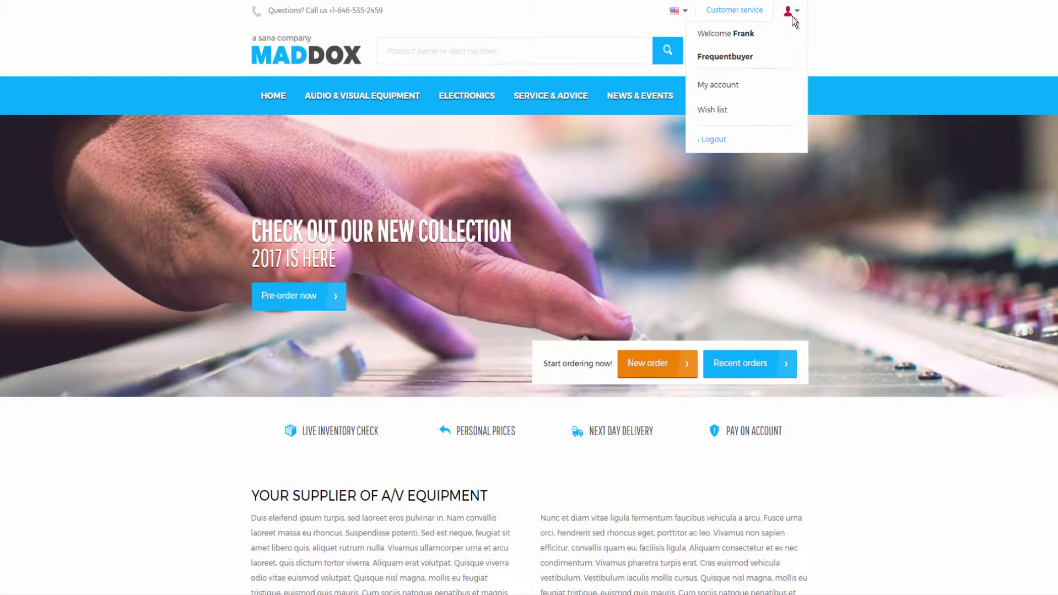
left_click(785, 90)
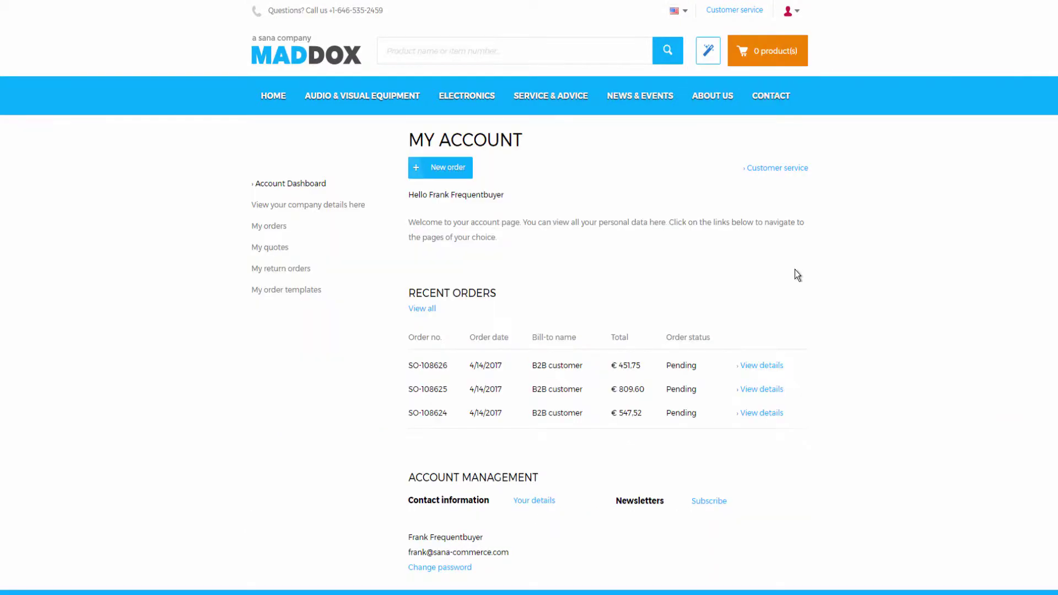
left_click(430, 311)
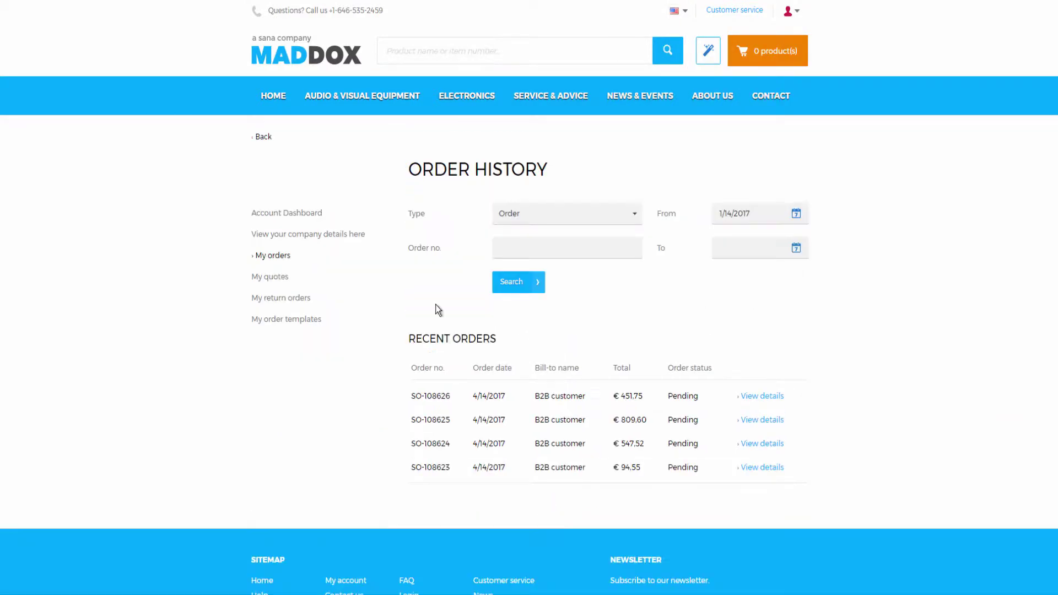
left_click(541, 227)
left_click(539, 261)
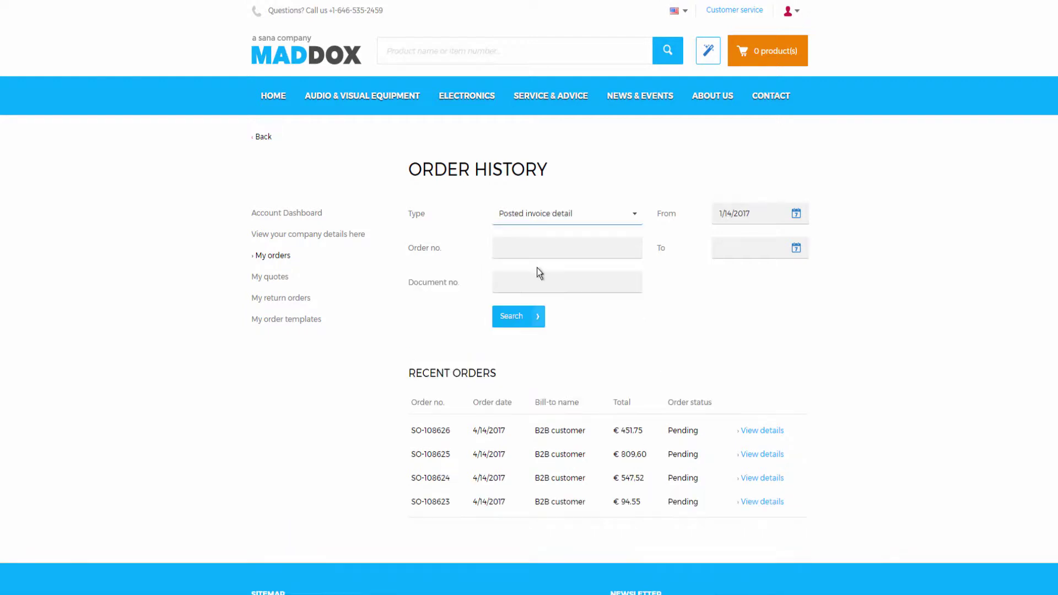
left_click(527, 319)
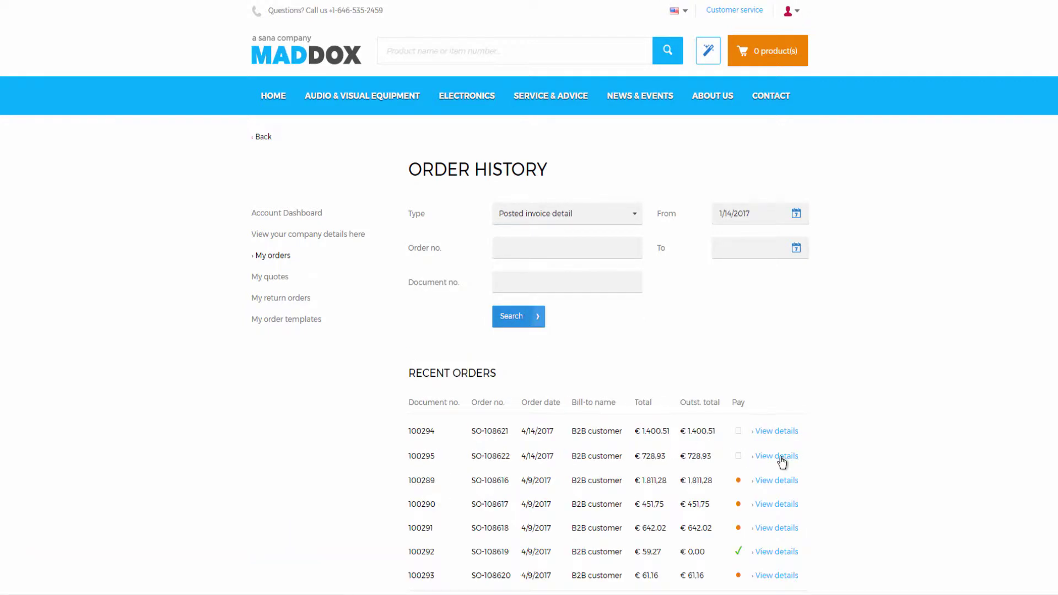
Open invoice 100295 and start a return with item SC10824 ticked
left_click(780, 457)
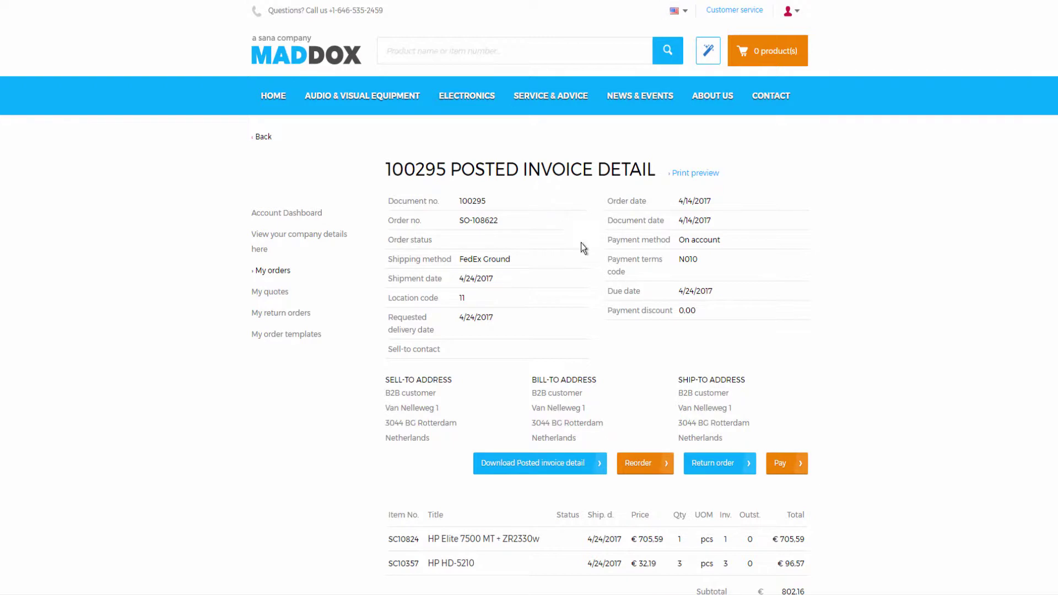
left_click(697, 477)
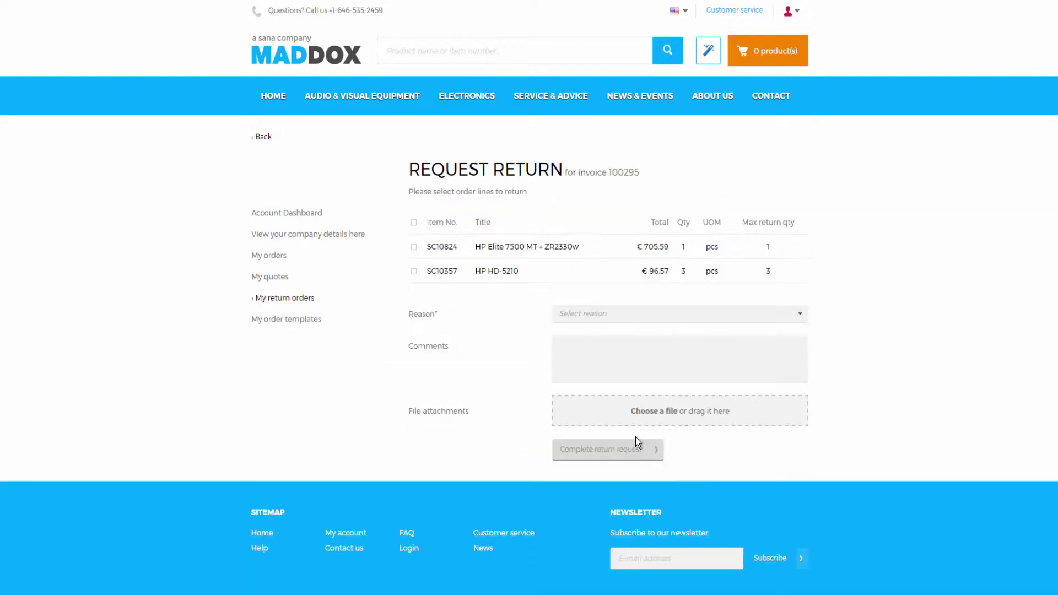
left_click(415, 248)
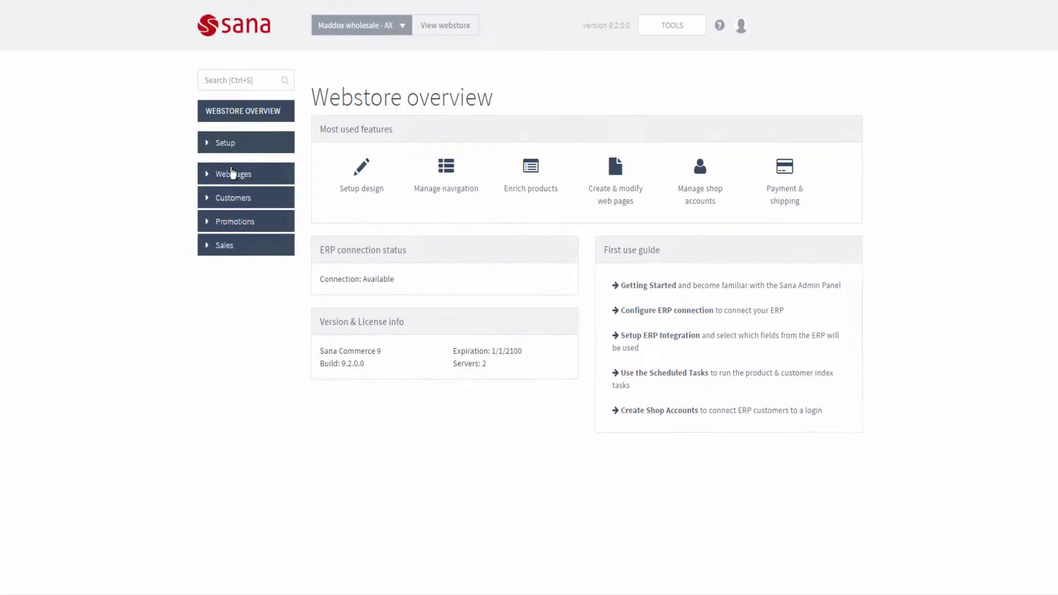
Open Setup > Ordering & checkout and check the B2C, B2B and sales agent Enable return orders toggles
left_click(234, 146)
left_click(234, 375)
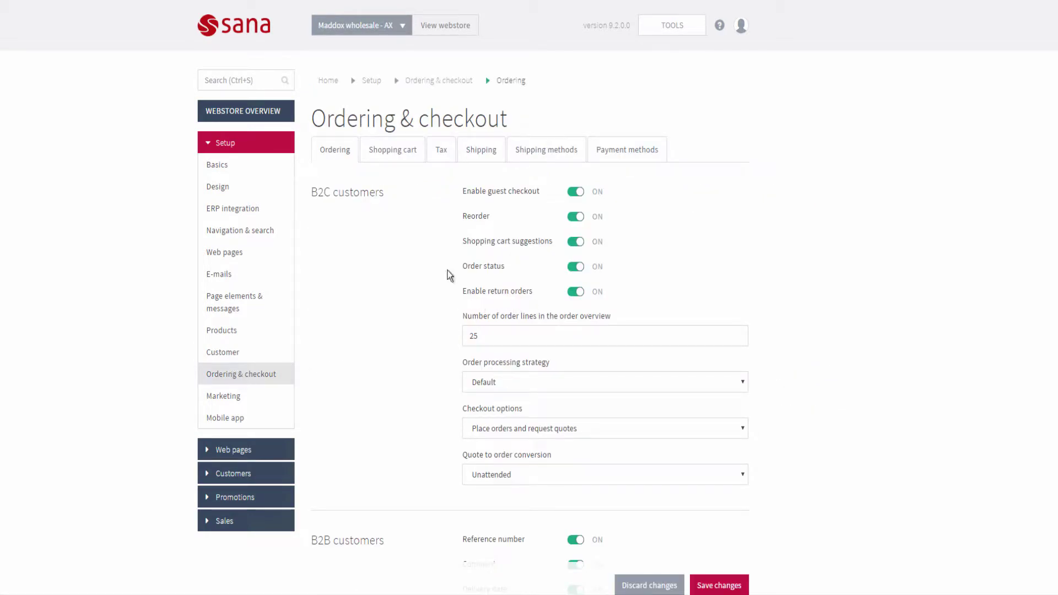
scroll(352, 275, "down", 6)
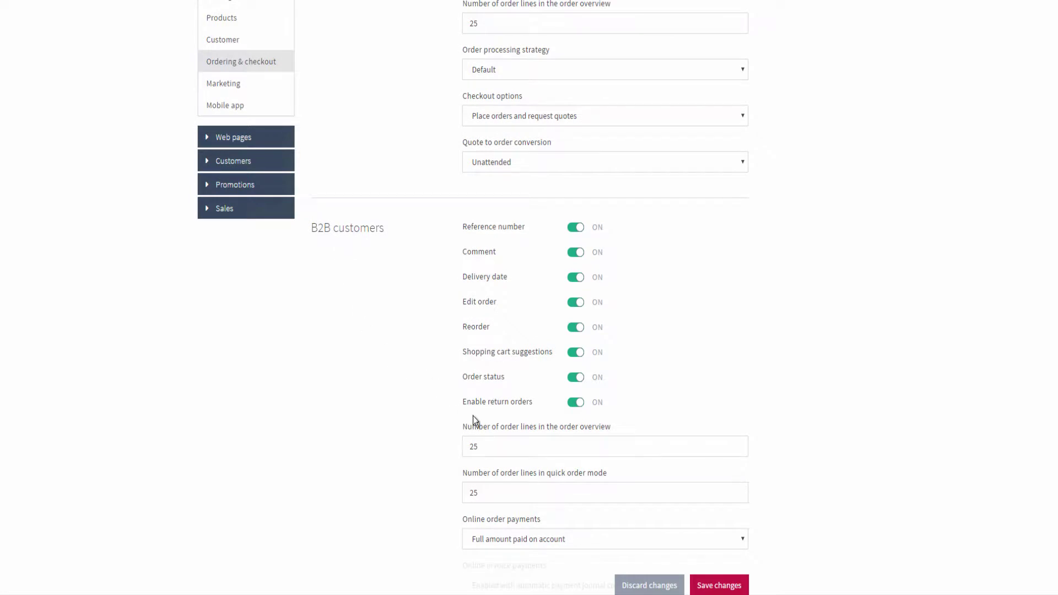
scroll(473, 420, "down", 10)
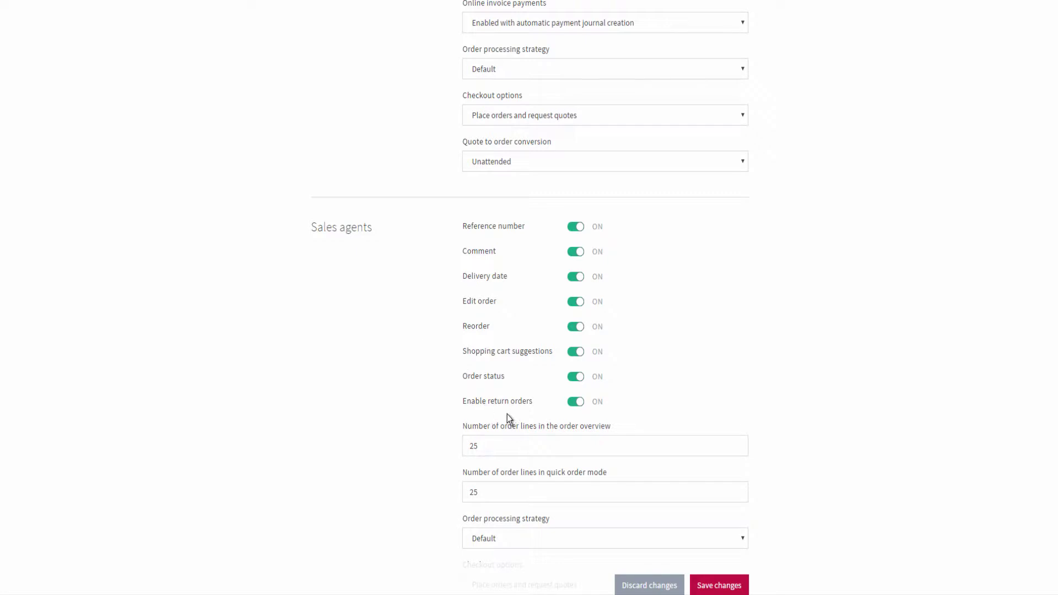
scroll(452, 370, "up", 15)
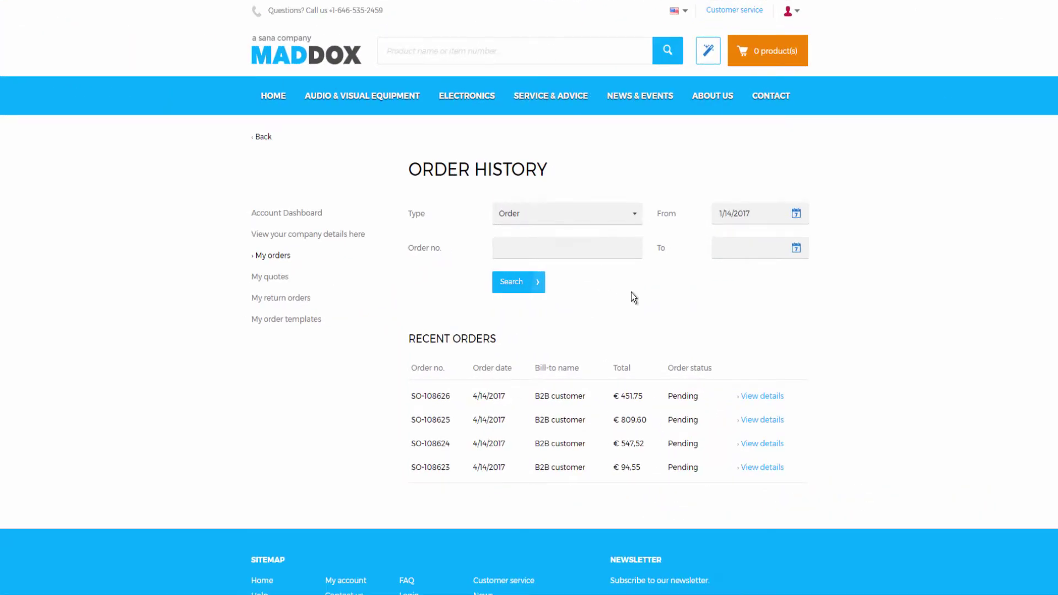
Filter the order history to posted invoices and start a return for invoice 100295
left_click(623, 221)
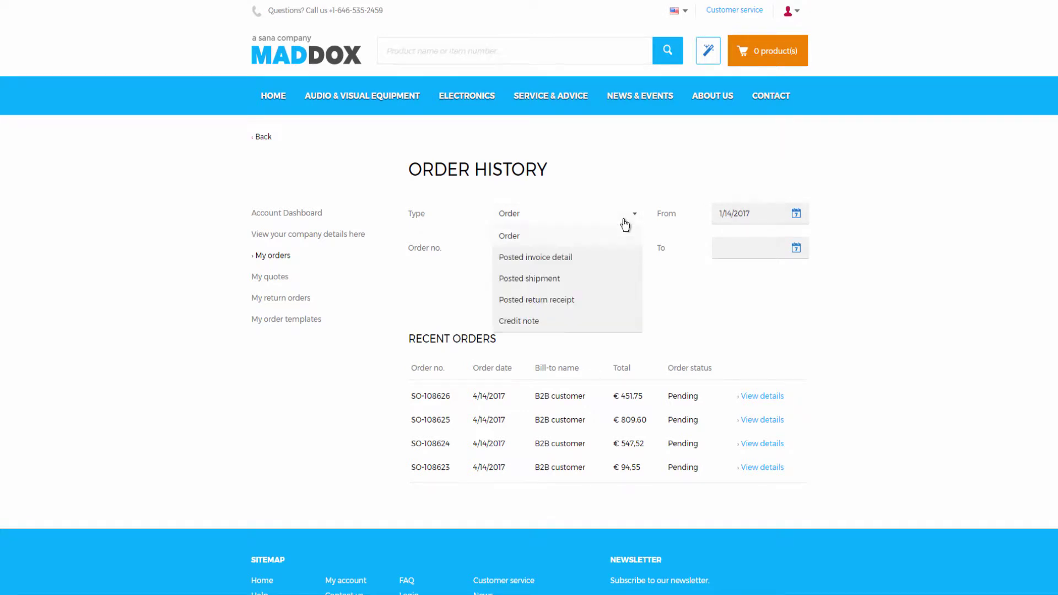
left_click(567, 267)
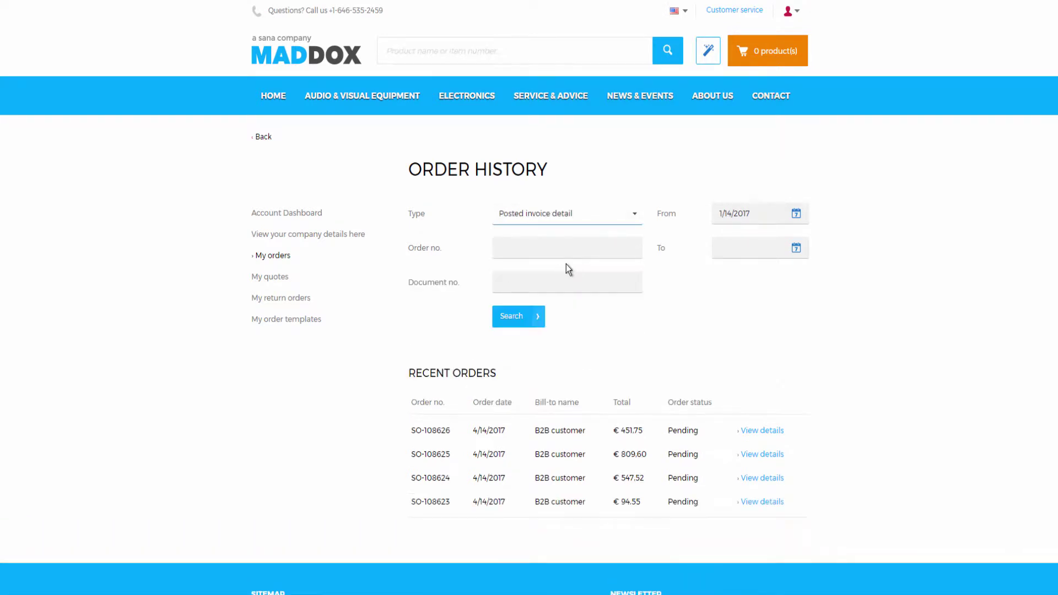
left_click(536, 320)
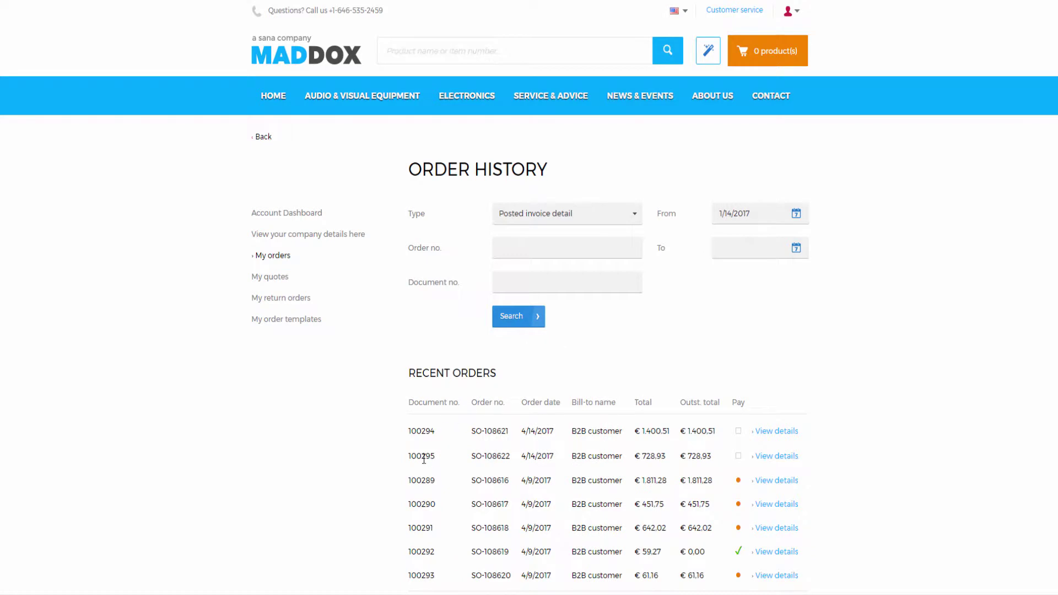
left_click(773, 457)
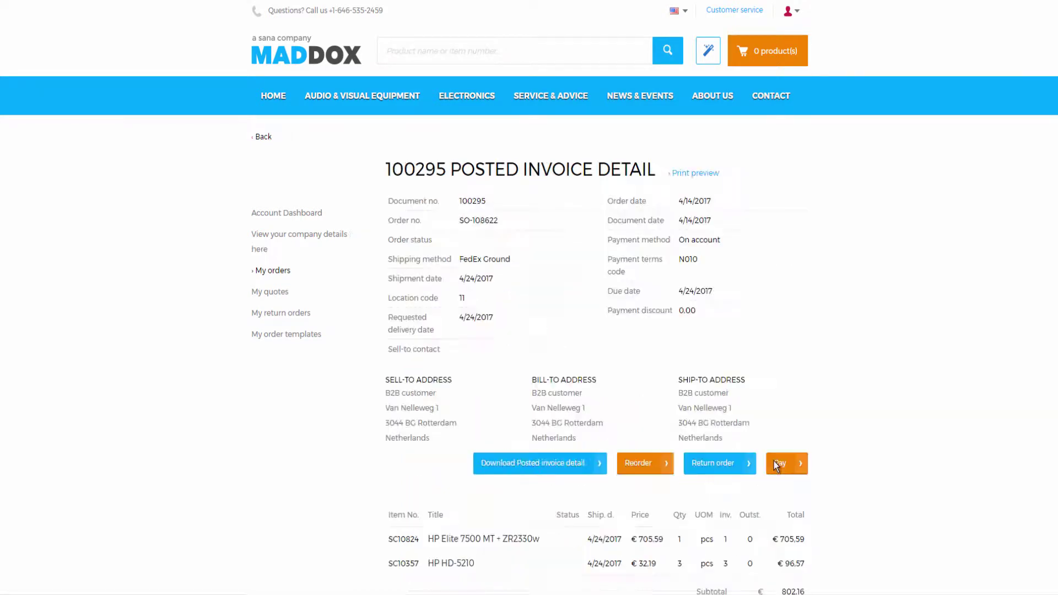
left_click(714, 472)
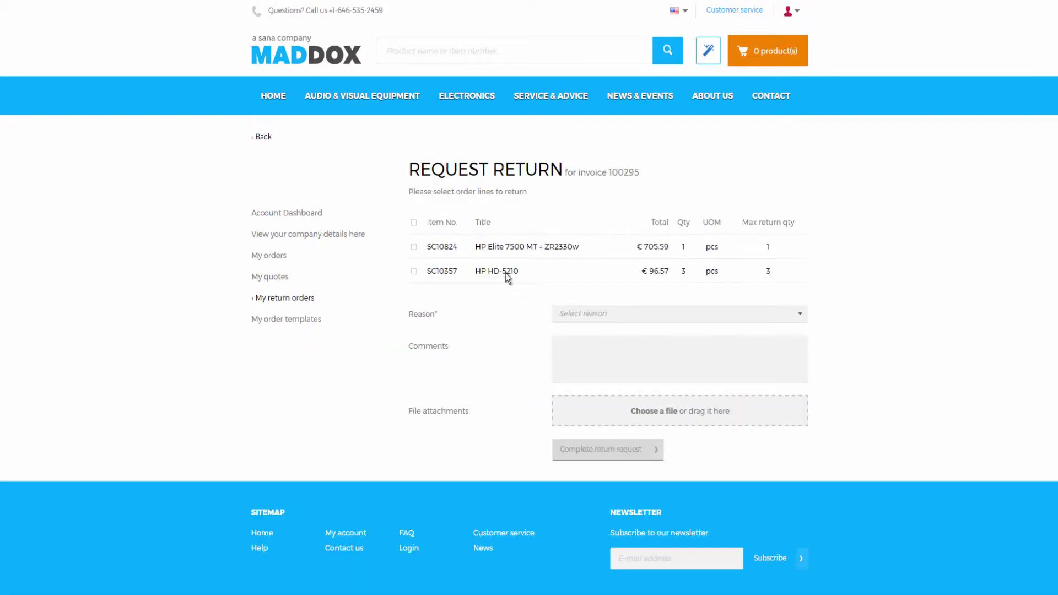
Tick SC10824, briefly tick then untick SC10357, and go to My return orders
left_click(413, 248)
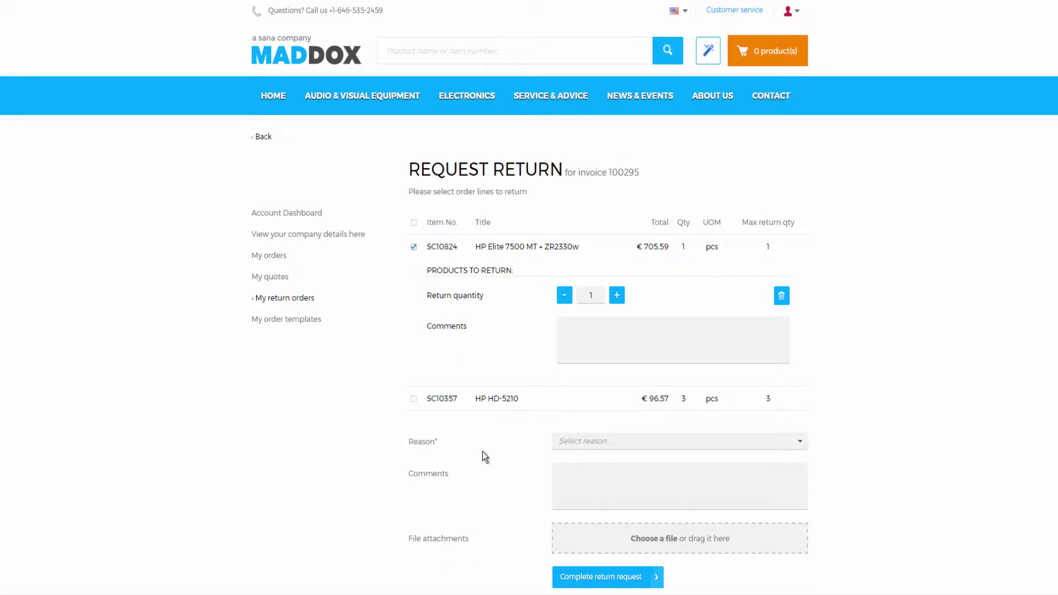
left_click(414, 400)
scroll(513, 469, "down", 3)
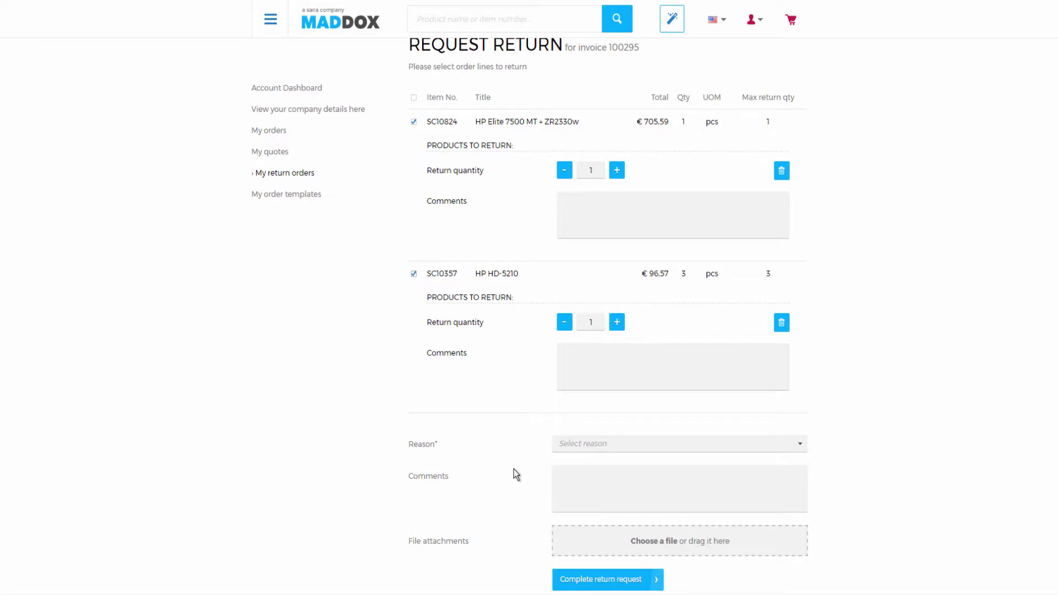
scroll(514, 468, "up", 3)
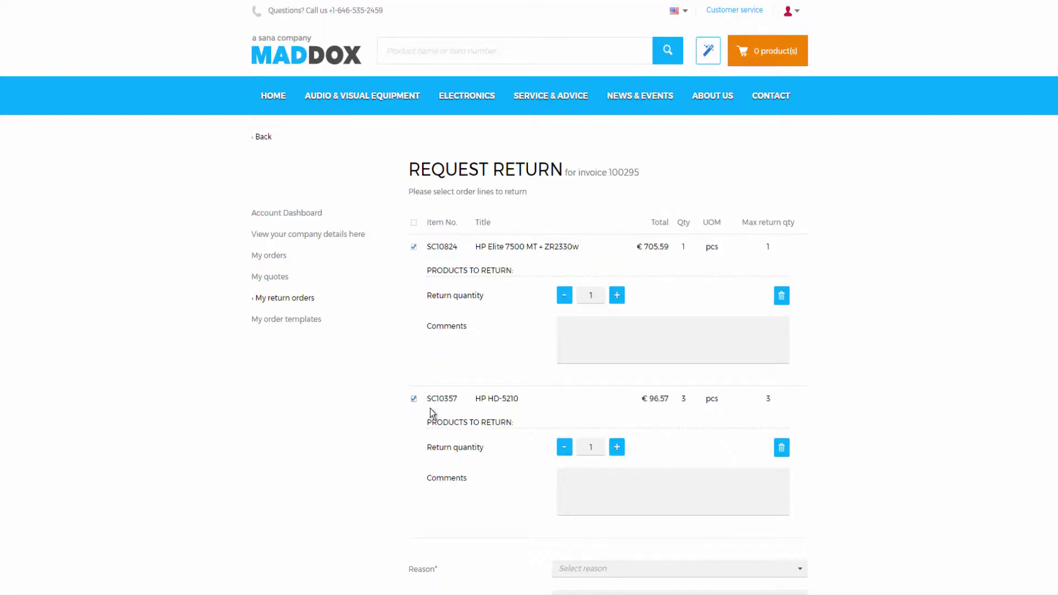
left_click(414, 399)
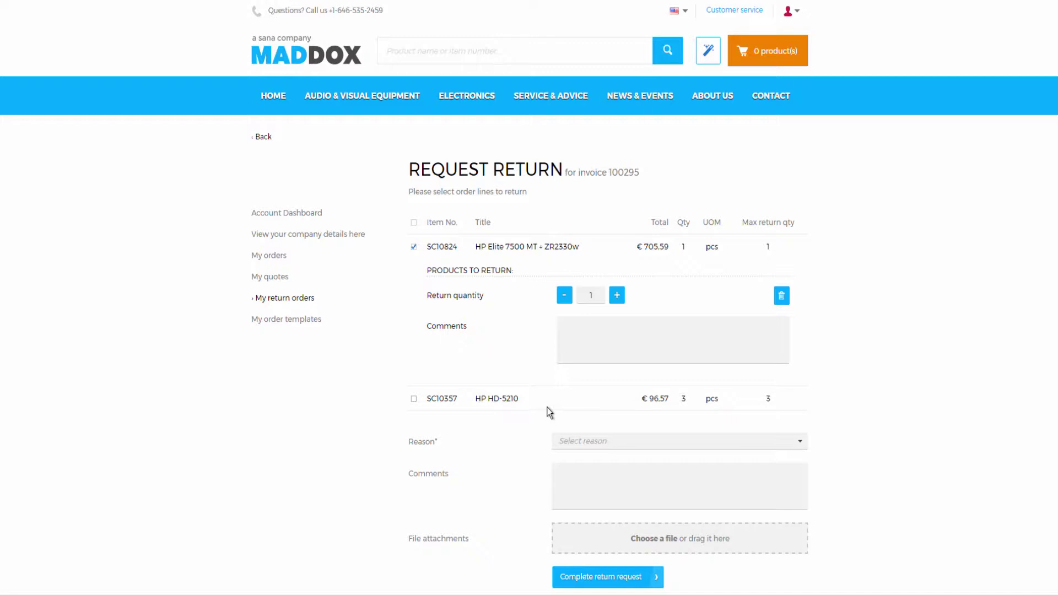
left_click(307, 304)
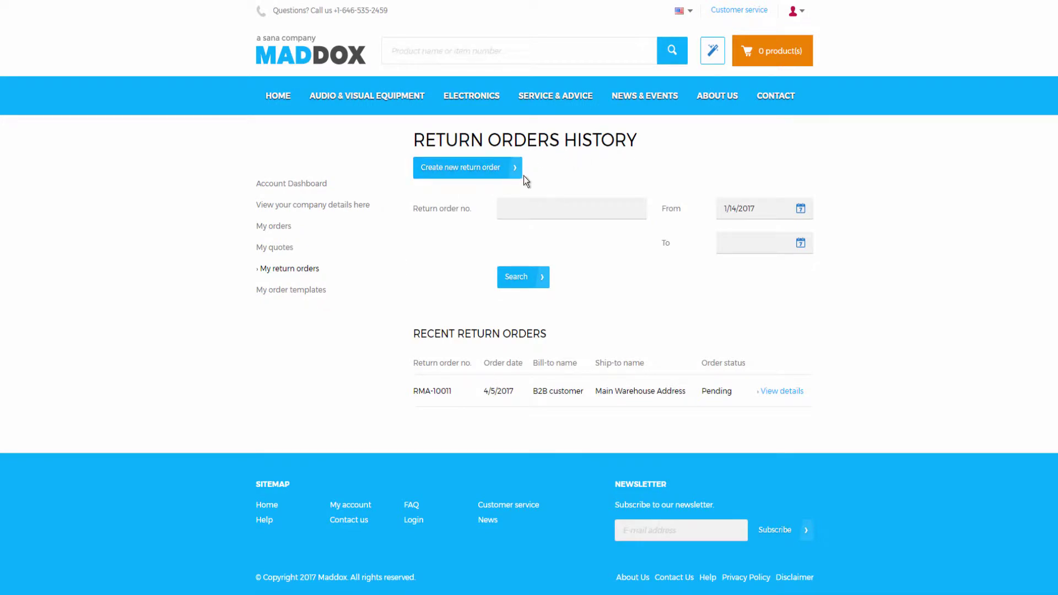
Create a new return order and add the black Sony H70 camera SC8274, quantity 1
left_click(456, 176)
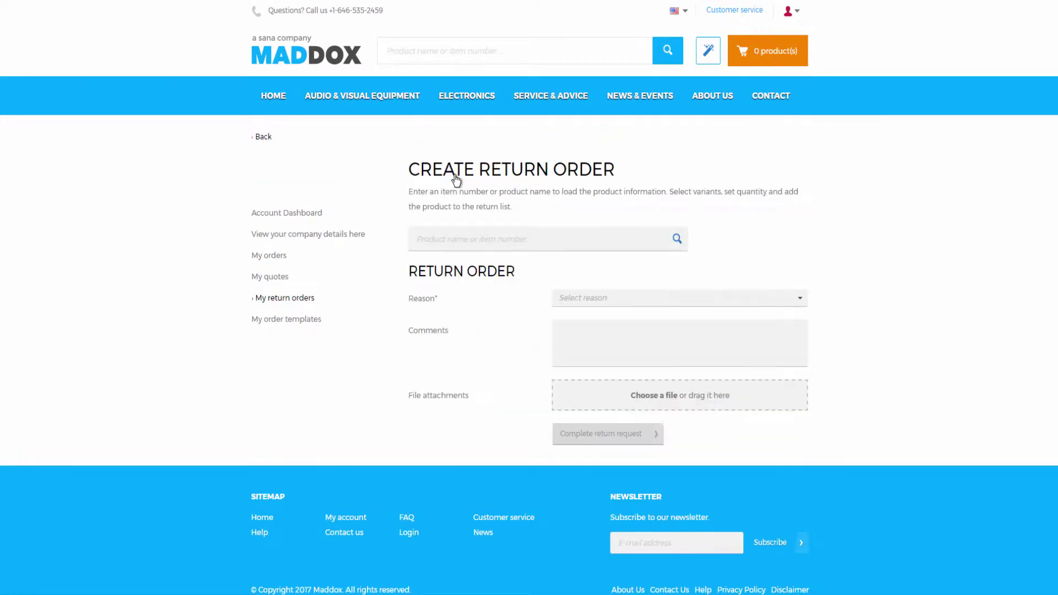
left_click(450, 242)
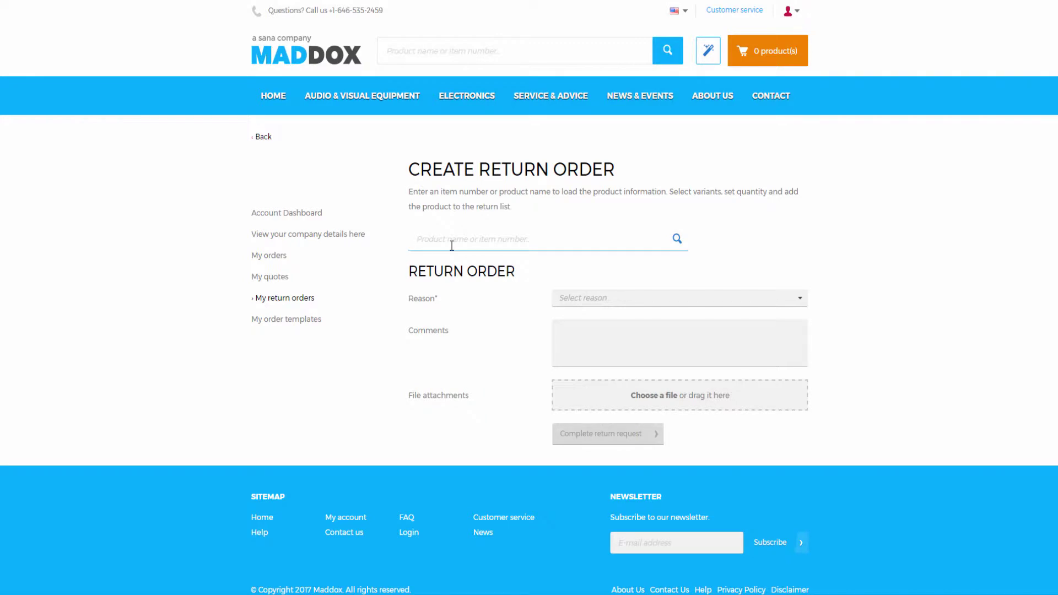
type("SC8274")
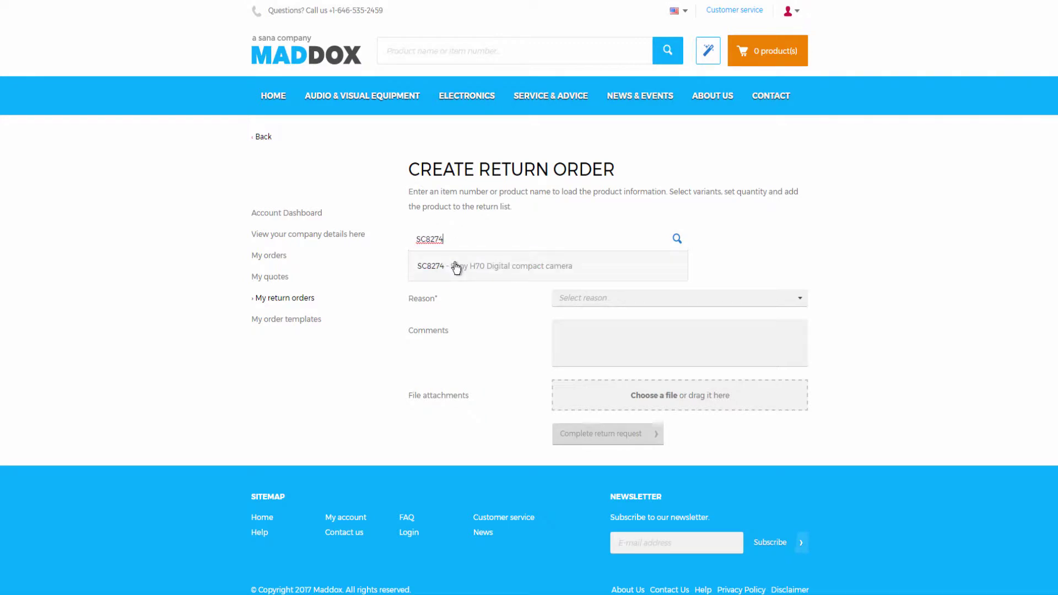
left_click(455, 265)
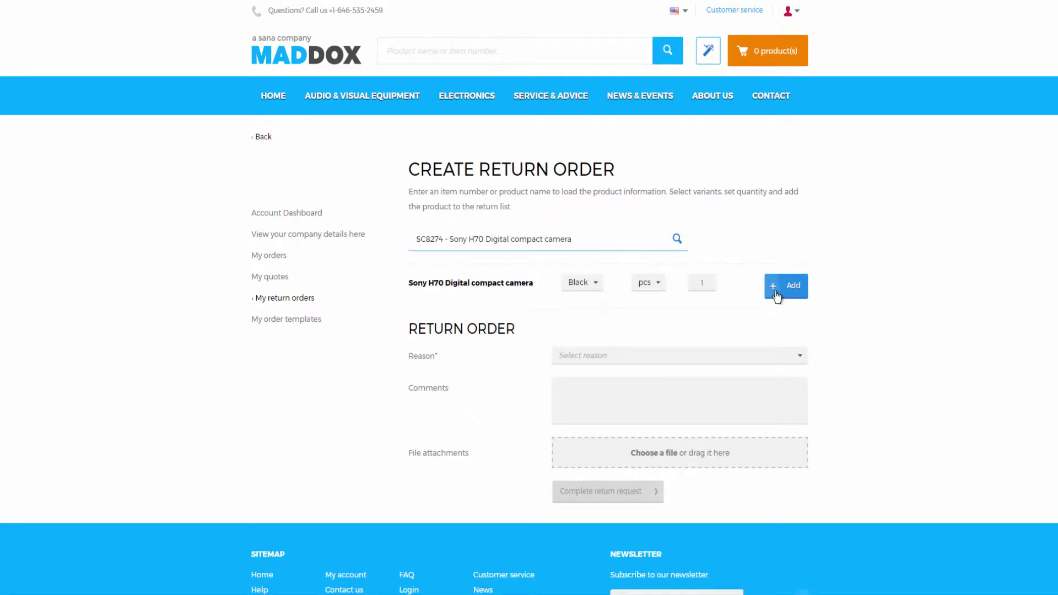
left_click(776, 292)
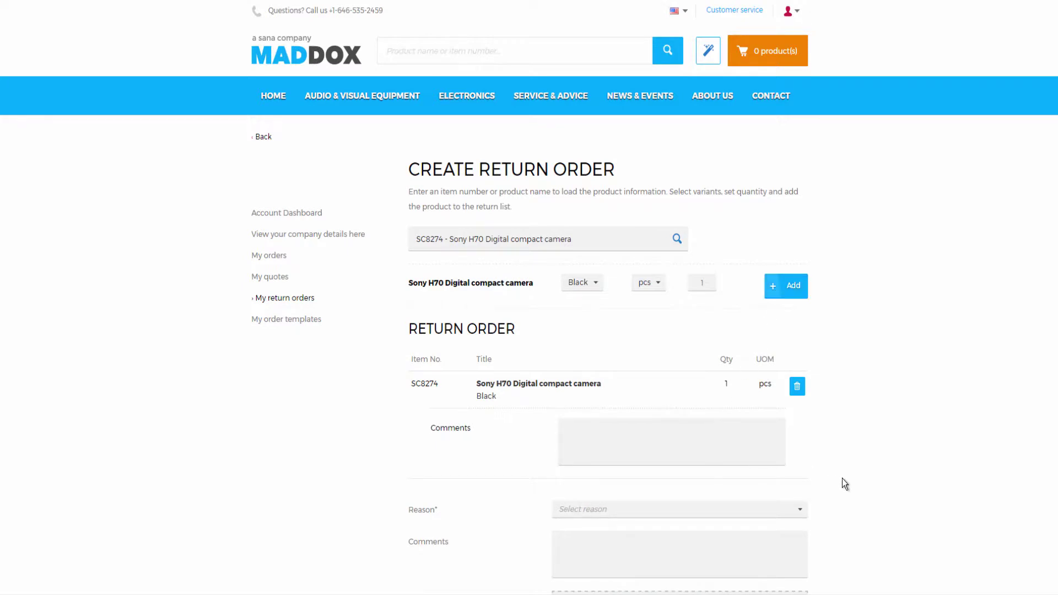
scroll(844, 483, "down", 1)
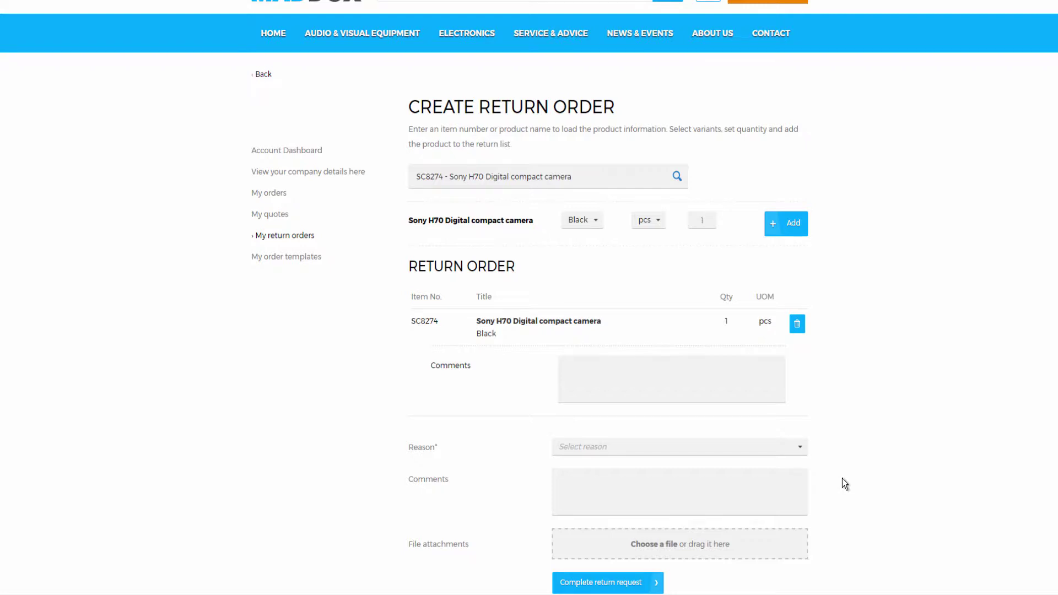
scroll(842, 484, "up", 1)
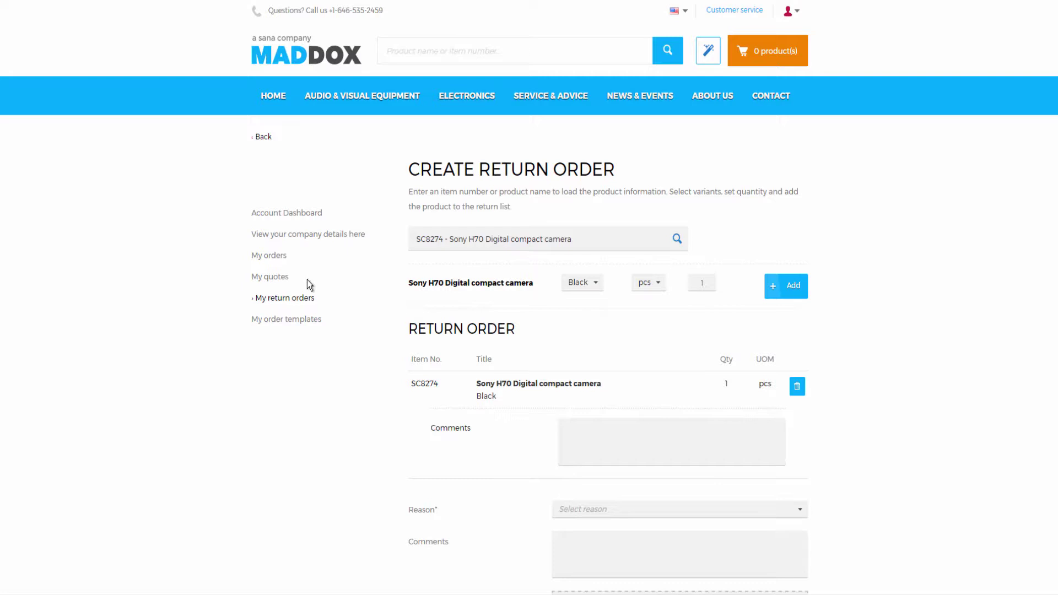
Go back to the posted invoices and start a return for invoice 100295
left_click(269, 256)
left_click(548, 186)
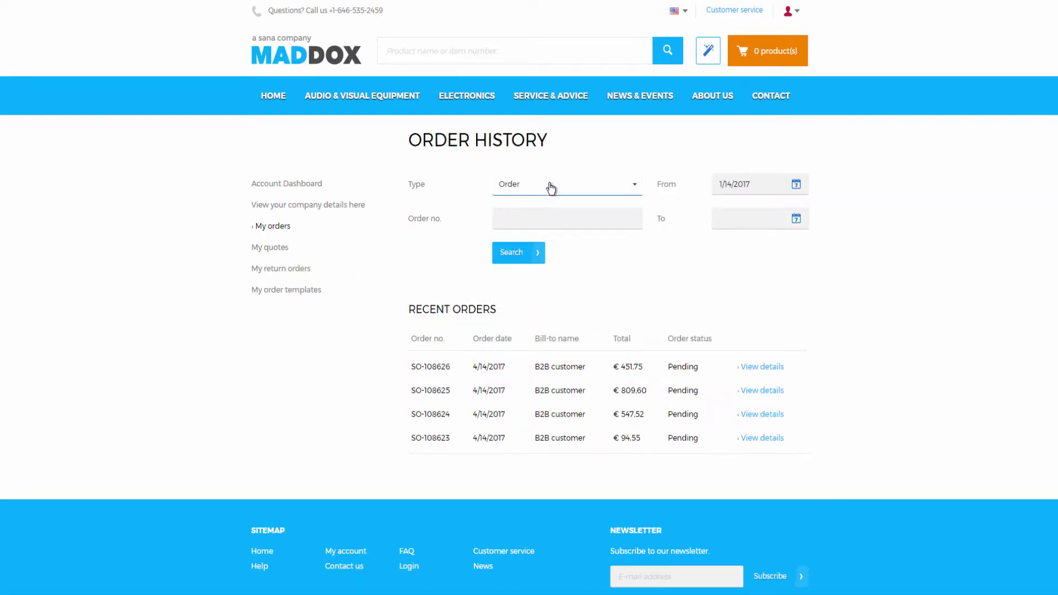
left_click(543, 234)
left_click(528, 286)
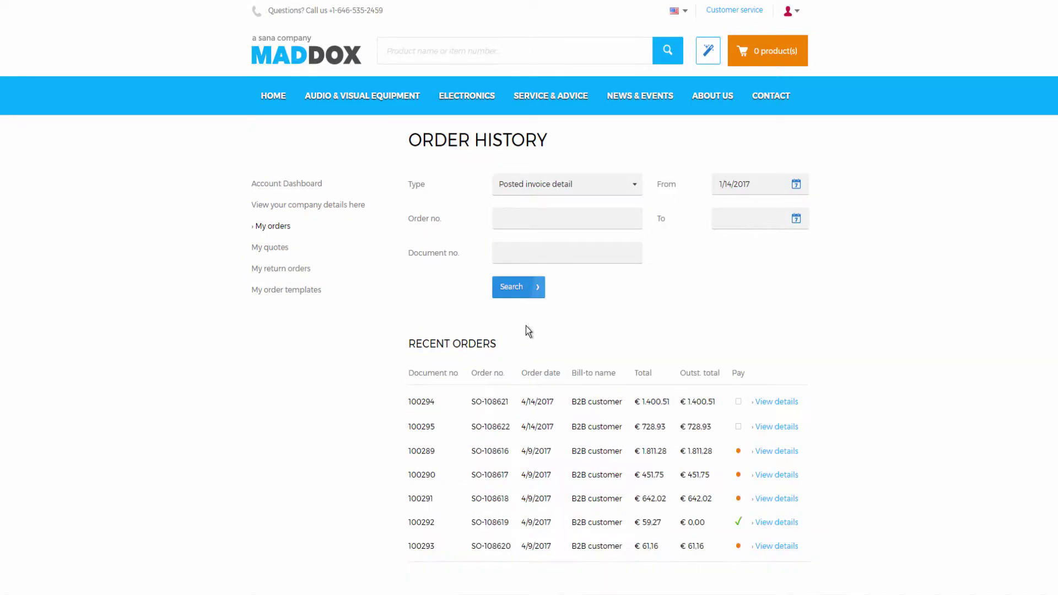
left_click(777, 428)
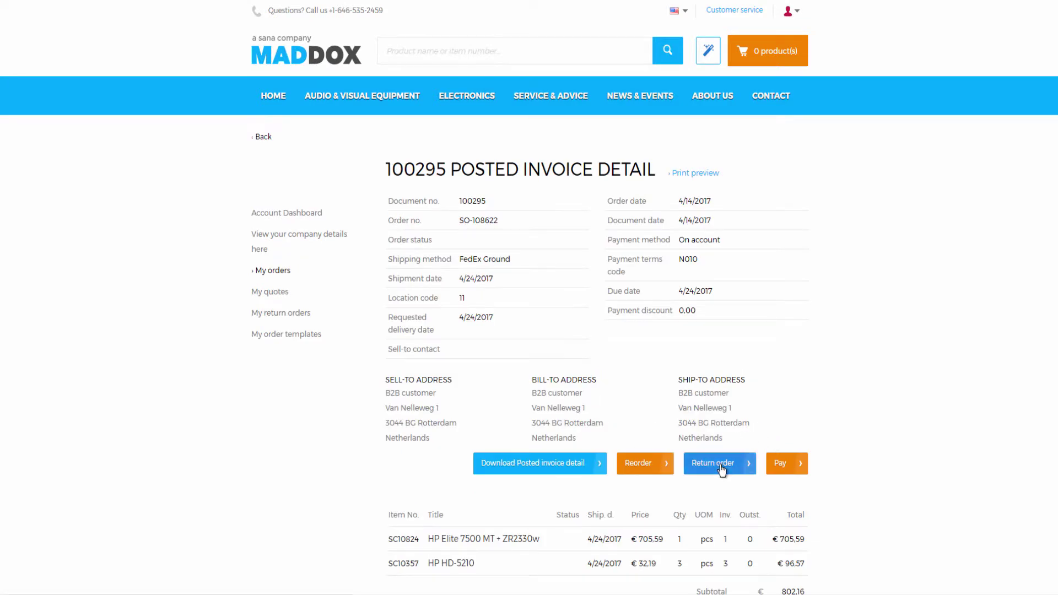
left_click(720, 464)
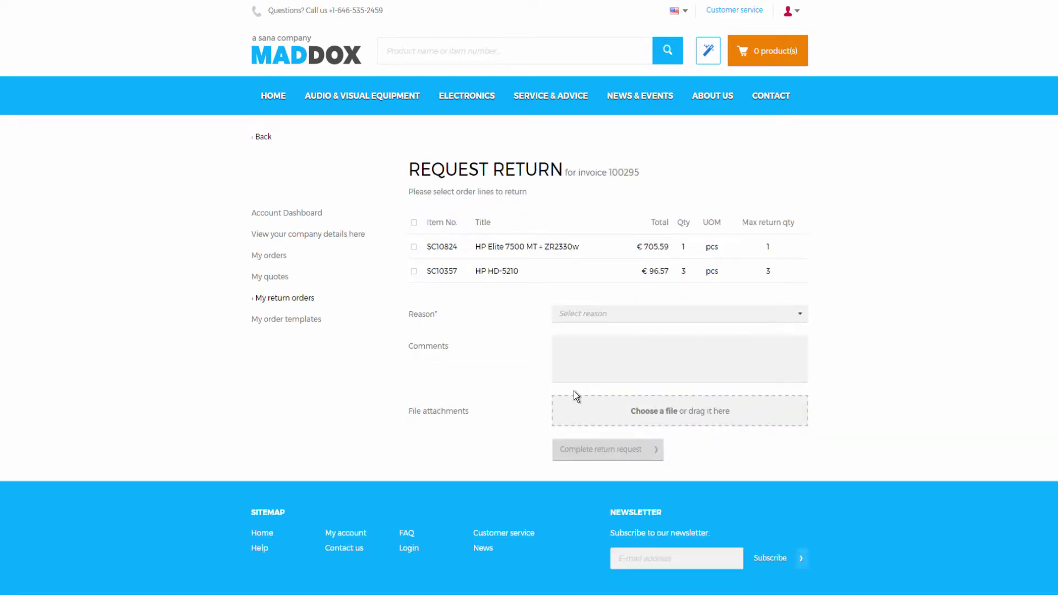
Tick the HP HD-5210 line and set its return quantity to 2 after exceeding the maximum of 3
left_click(414, 272)
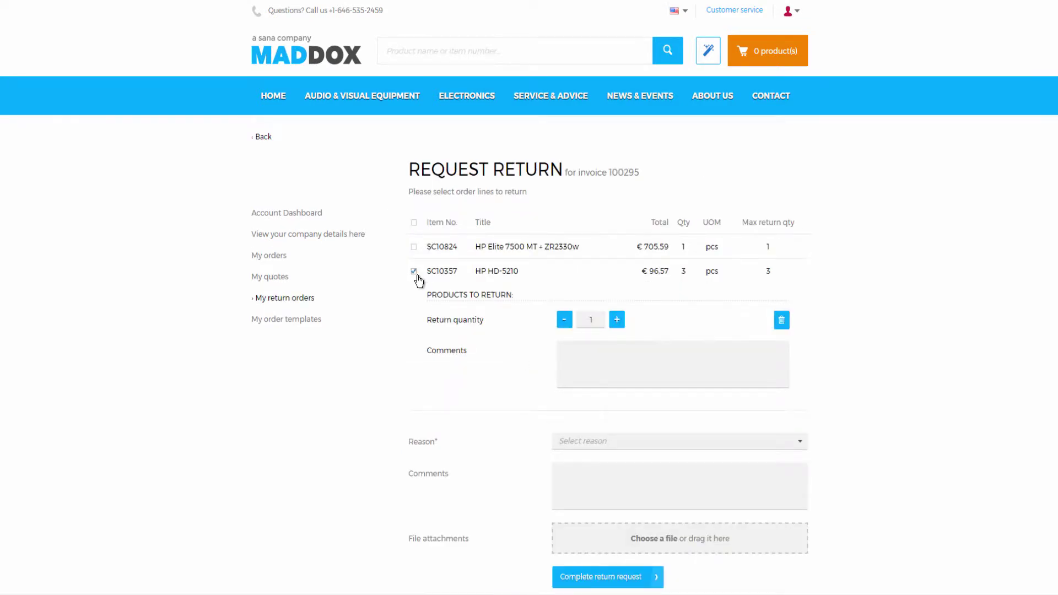
left_click(601, 322)
left_click(617, 326)
left_click(619, 324)
double_click(585, 318)
type("4")
mouse_move(576, 315)
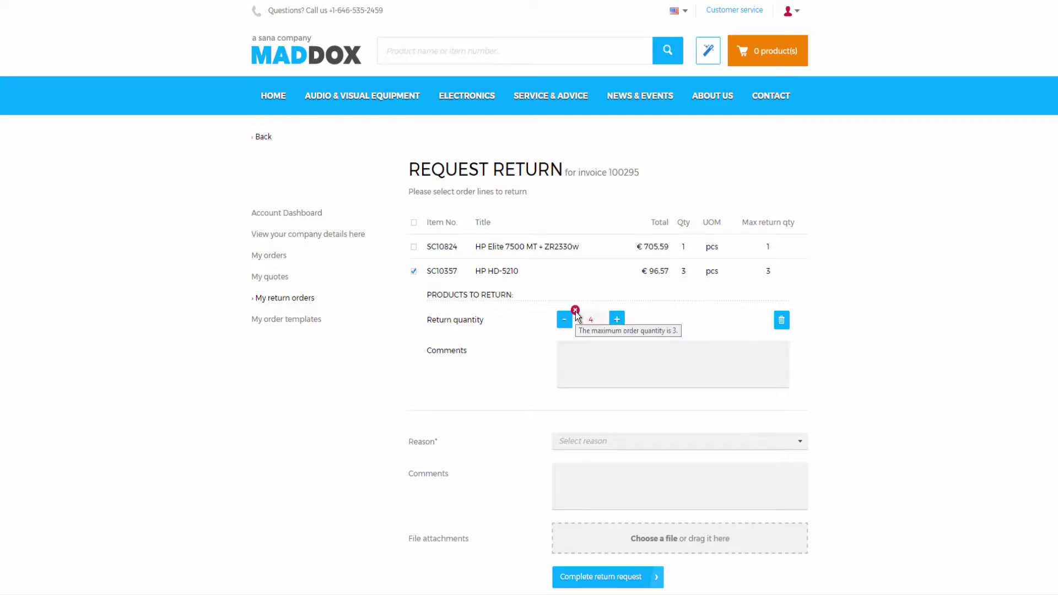
left_click(564, 321)
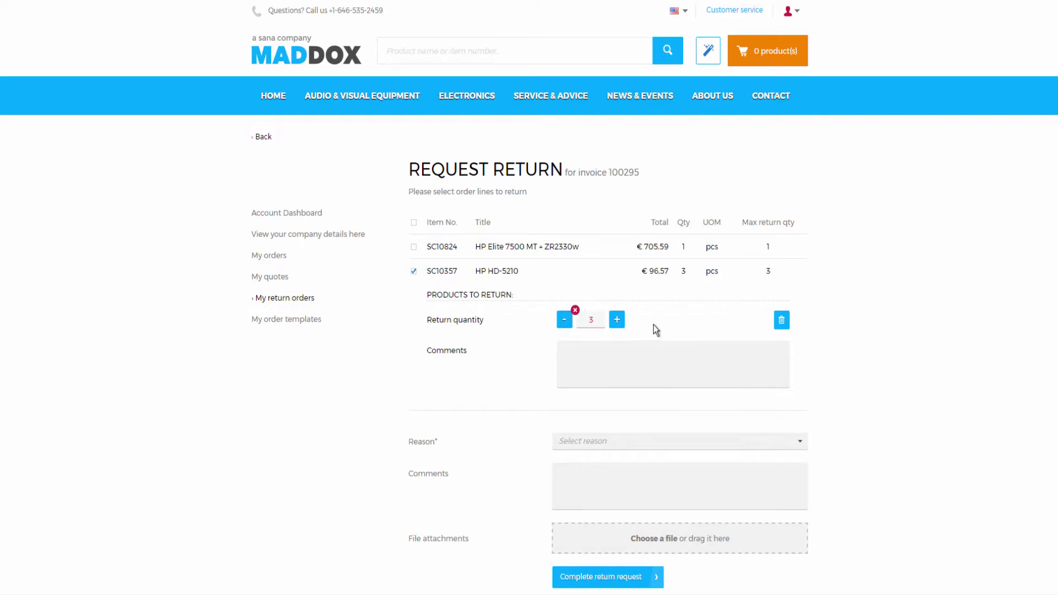
left_click(564, 321)
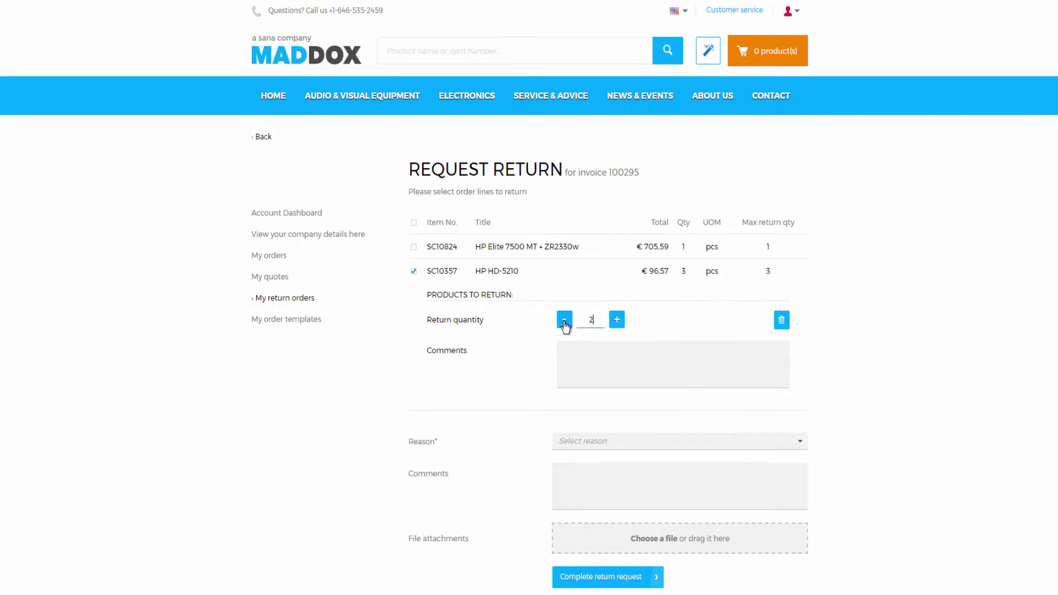
left_click(677, 335)
Keep only the HP HD-5210 line selected, with return quantity 2
left_click(617, 321)
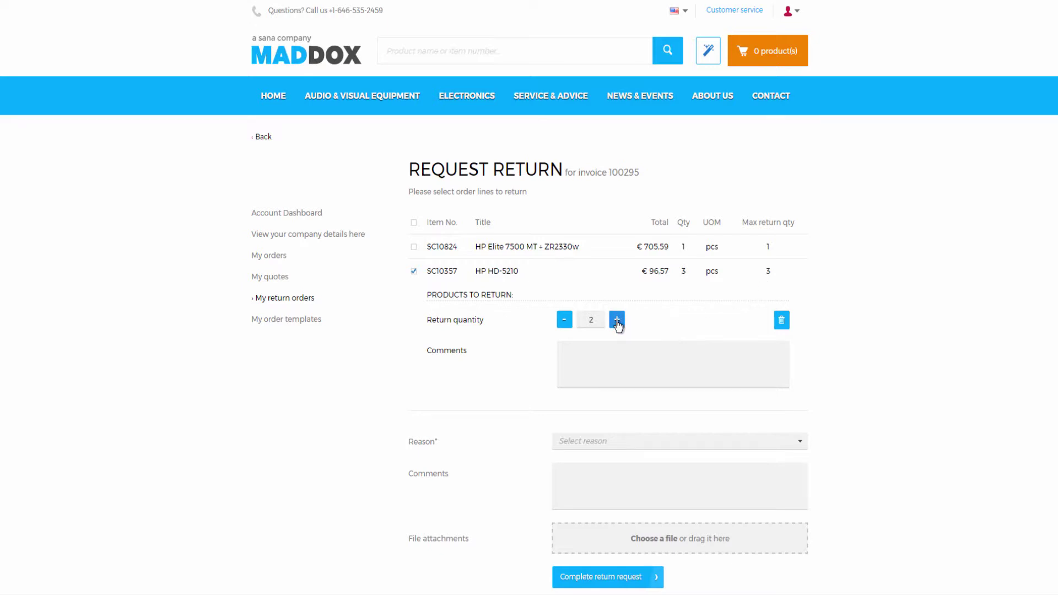
left_click(413, 246)
left_click(622, 299)
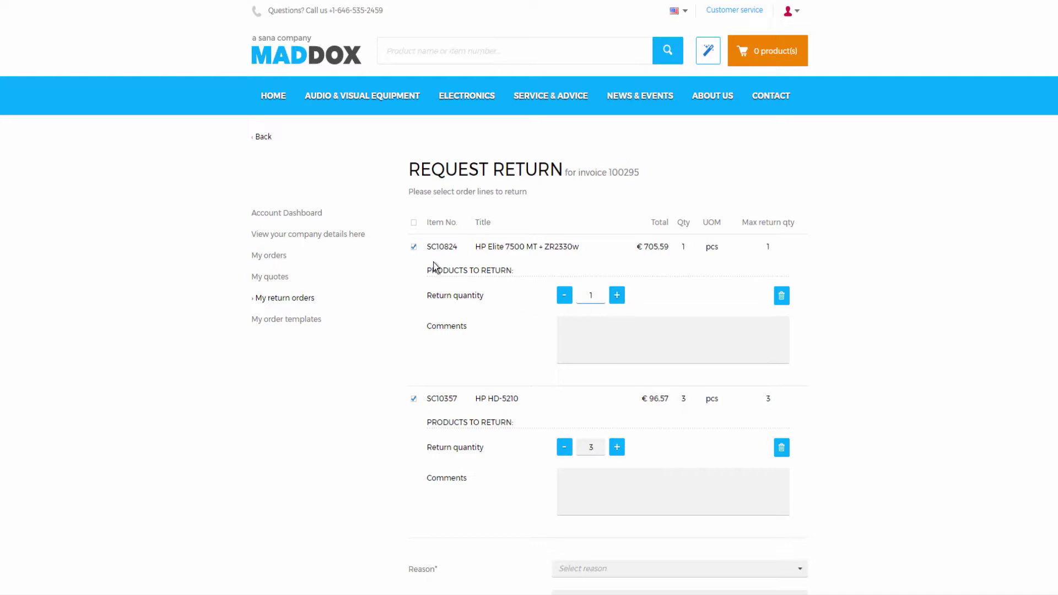
left_click(413, 247)
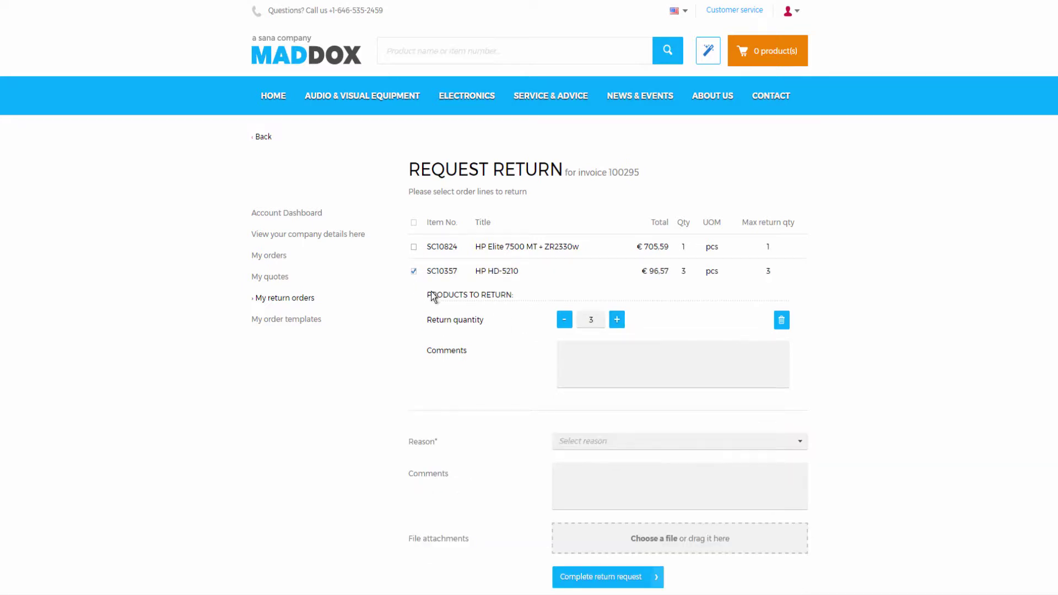
left_click(564, 321)
Add line comment 'damaged', overall comment 'damaged and wrong color', and reason Damaged
left_click(590, 359)
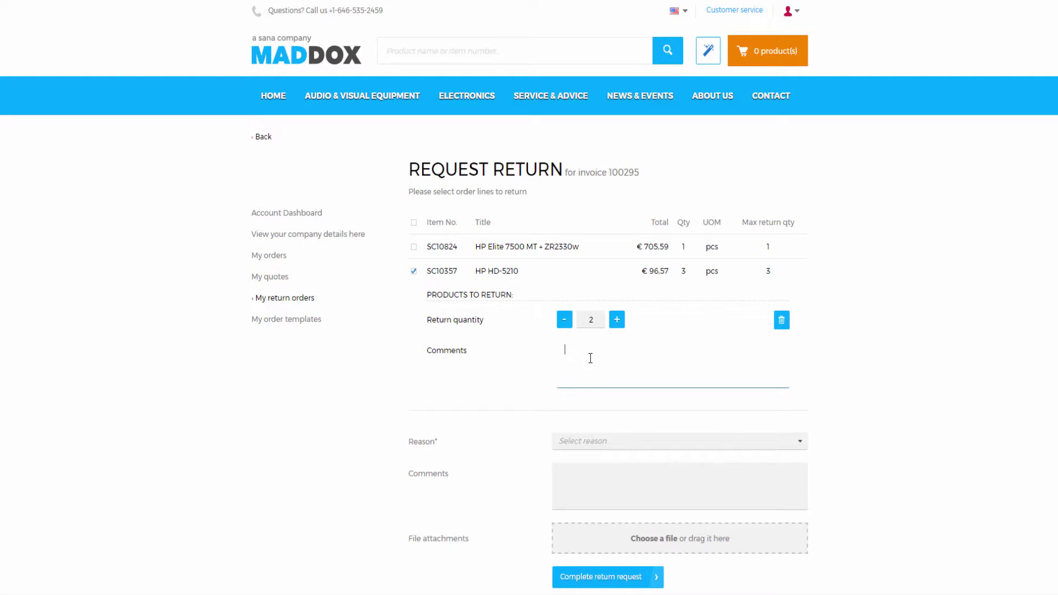
type("damaged")
left_click(582, 488)
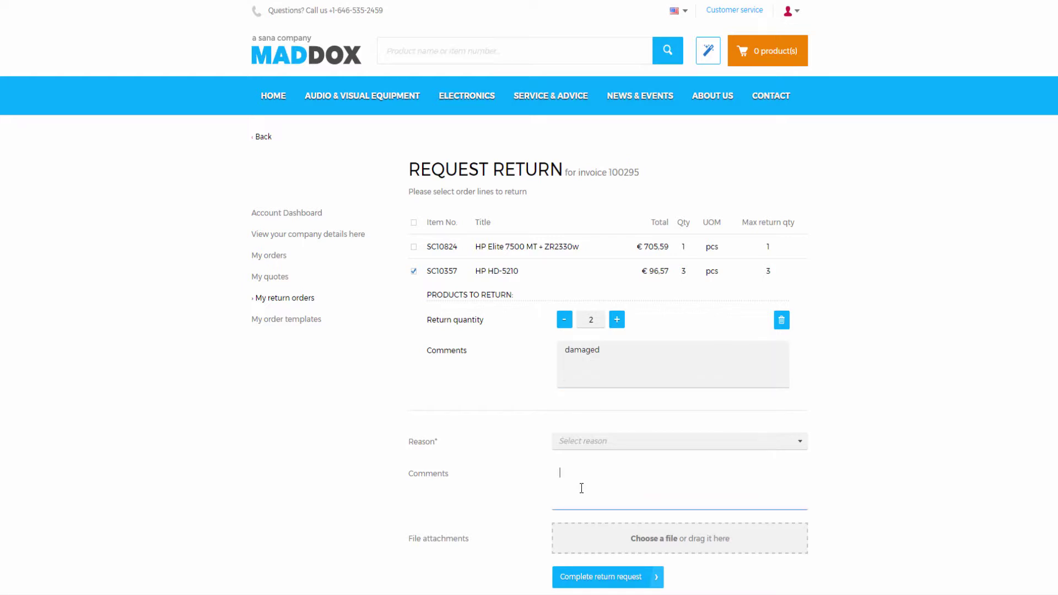
type("damaged and wrong color")
left_click(629, 353)
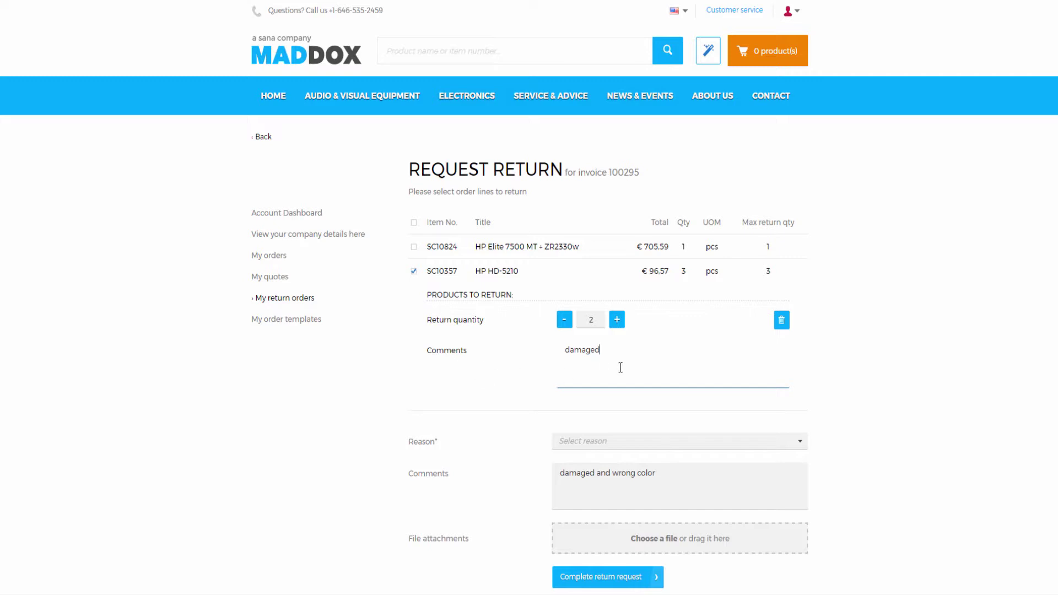
left_click(632, 450)
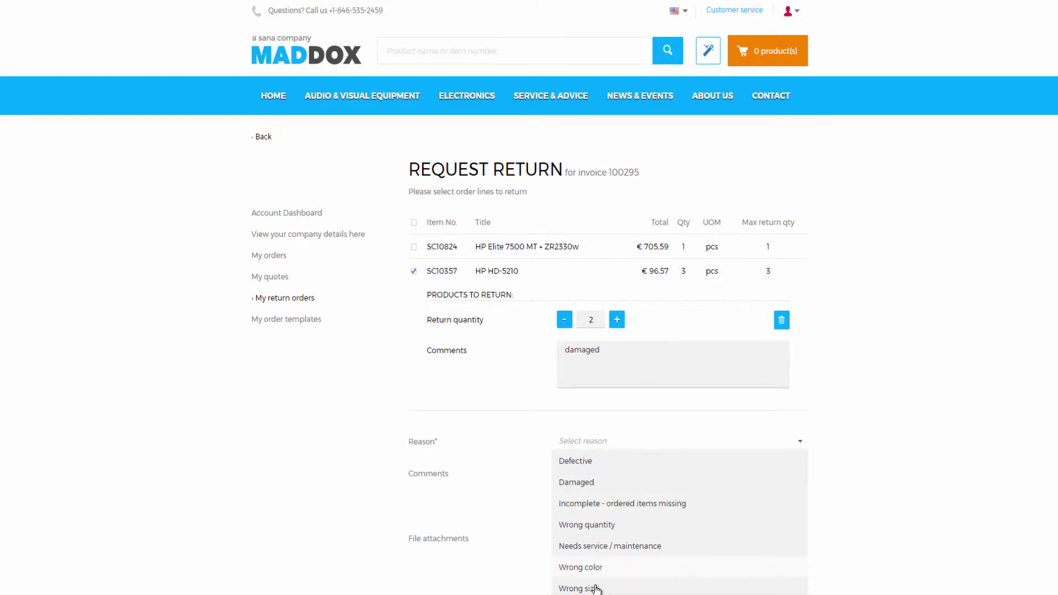
left_click(597, 484)
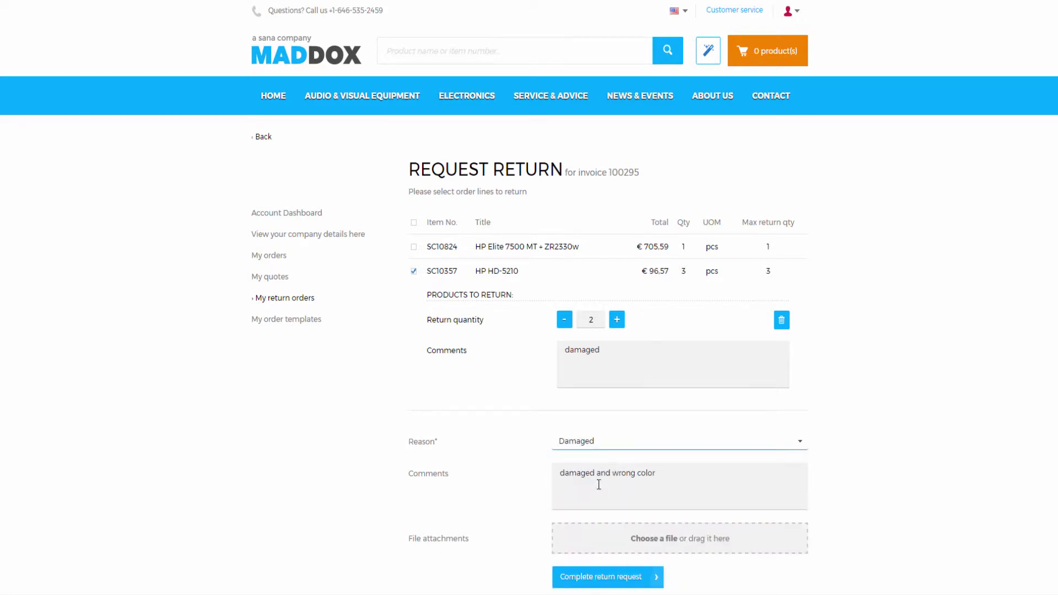
left_click(853, 451)
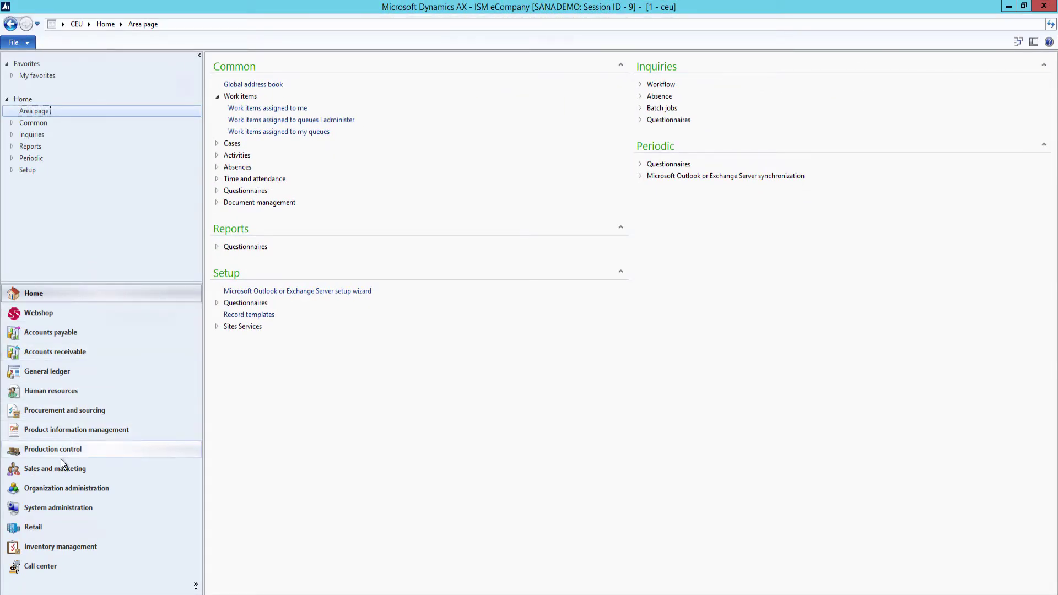
In Sales and marketing, open Return reason codes and review codes such as Seasonal goods and Wrong quantity
left_click(101, 471)
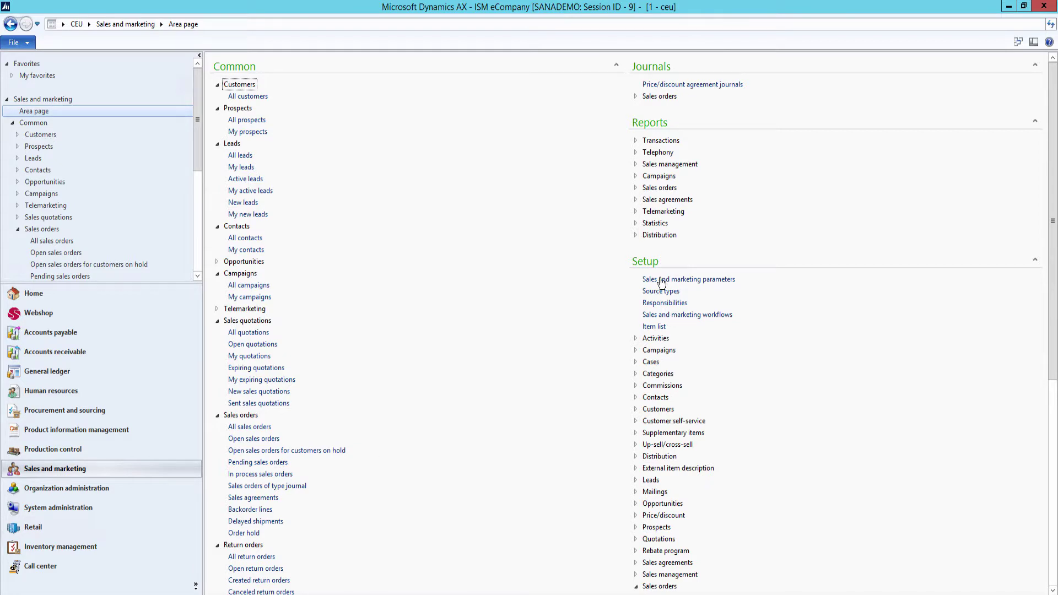
scroll(667, 413, "down", 5)
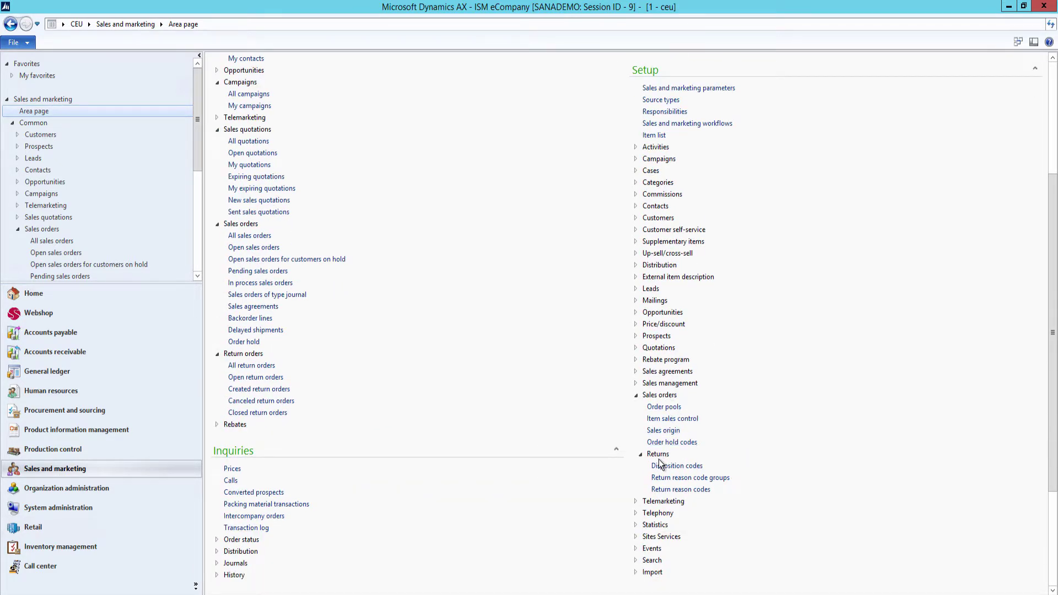
left_click(678, 492)
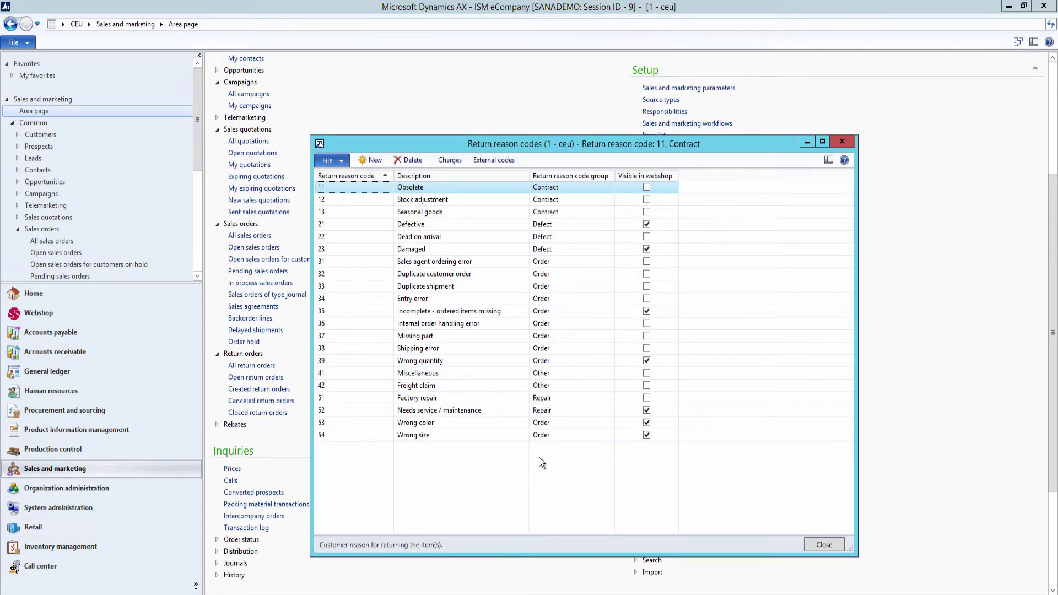
left_click(423, 214)
key("Down")
key("Down")
key("Down")
key("Down")
key("Down")
key("Down")
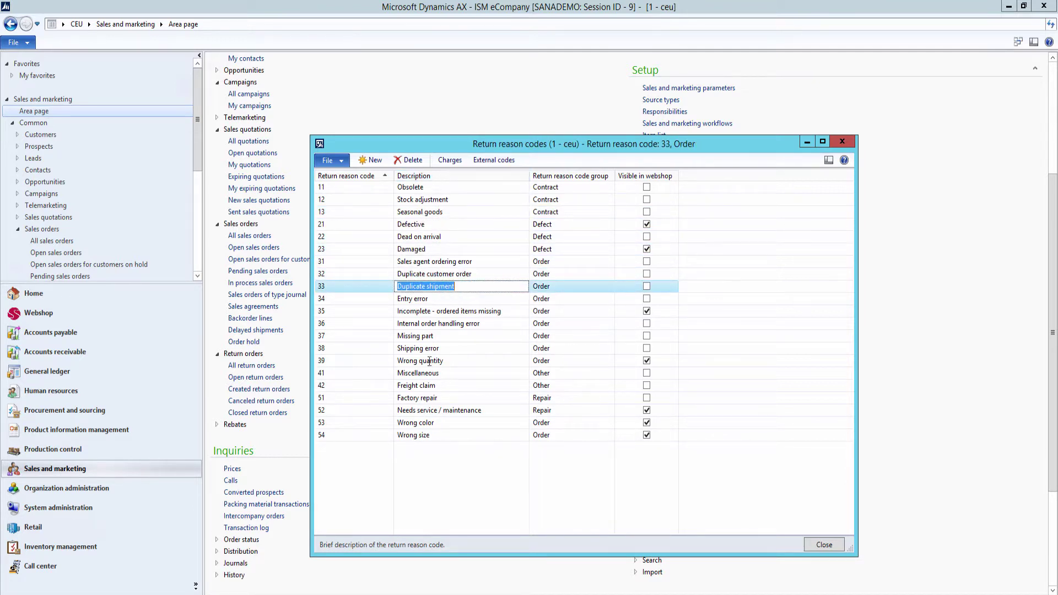
left_click(429, 411)
left_click(434, 350)
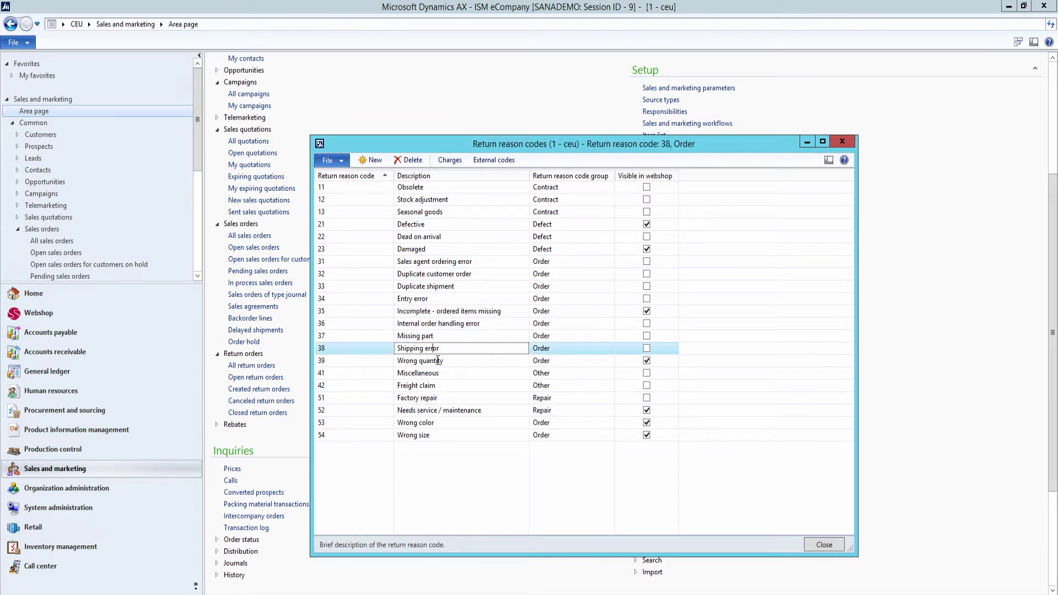
left_click(435, 361)
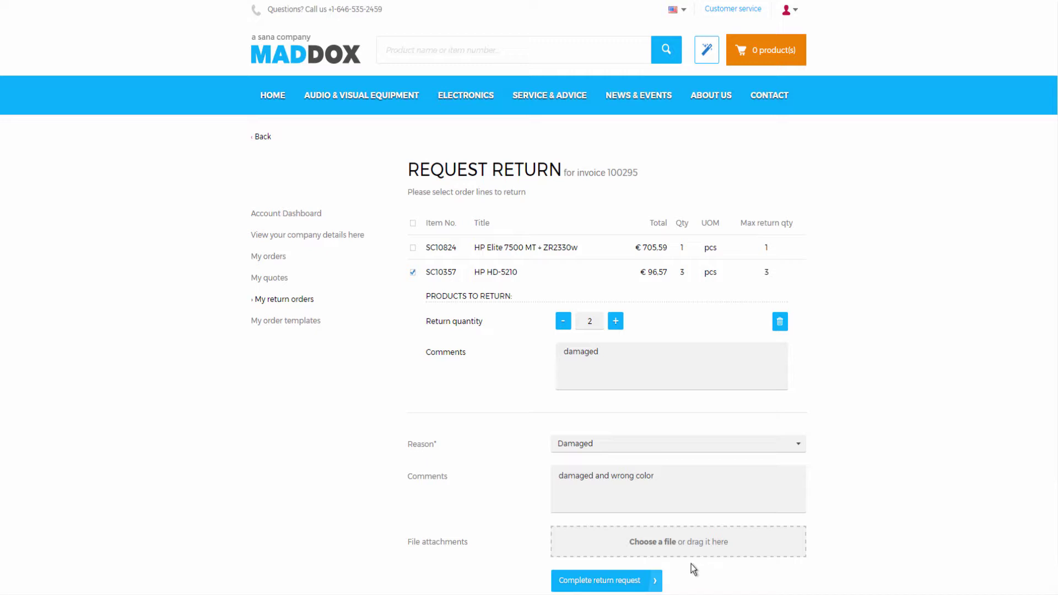
Select SC10357_damaged.jpg and sc10357_wrong_color.jpg in the Open dialog and attach both
left_click(665, 543)
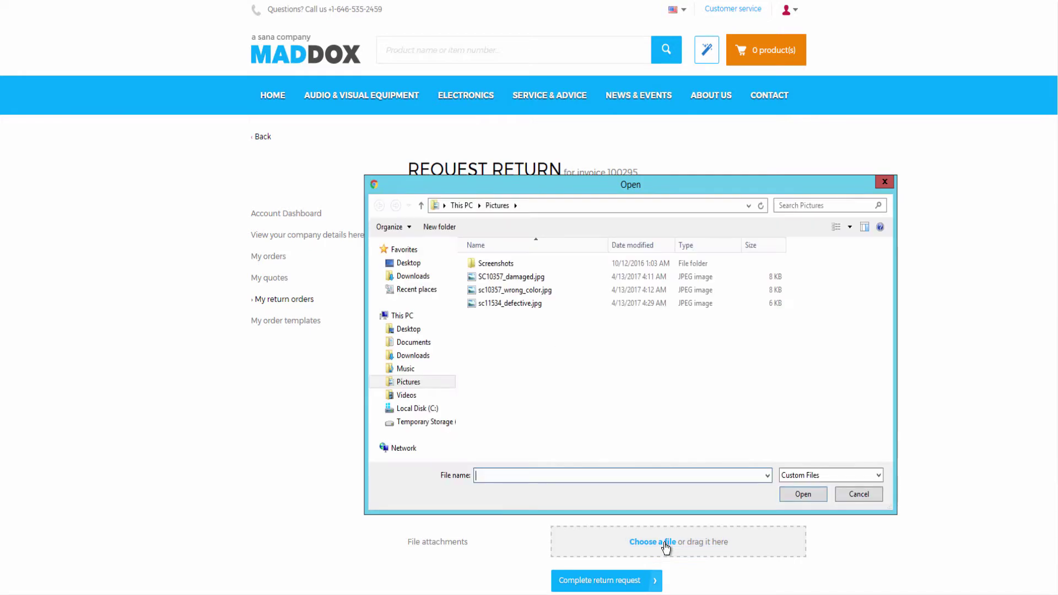
left_click(522, 278)
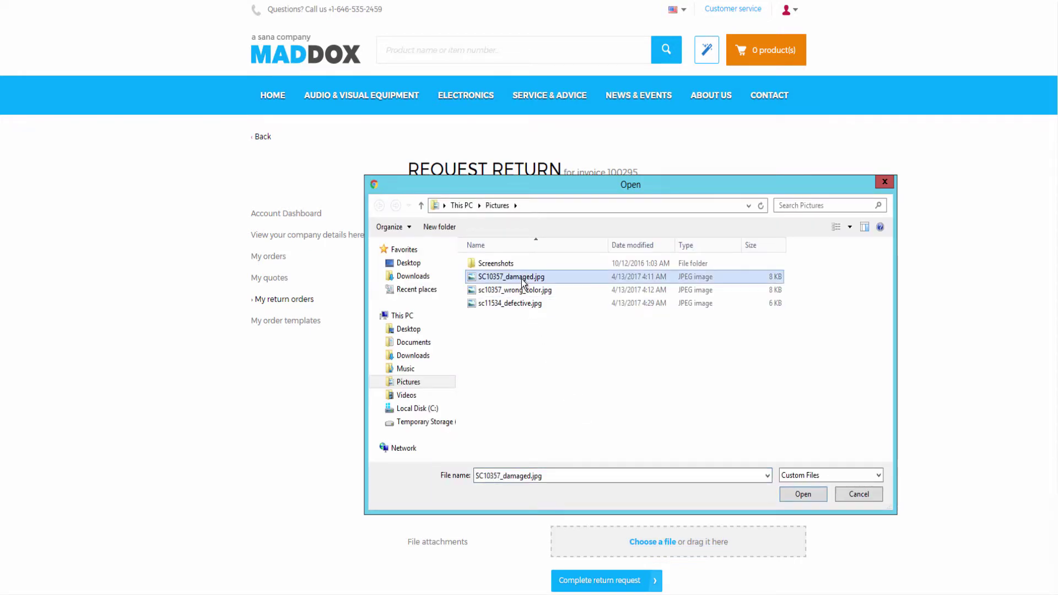
left_click(522, 292, "ctrl")
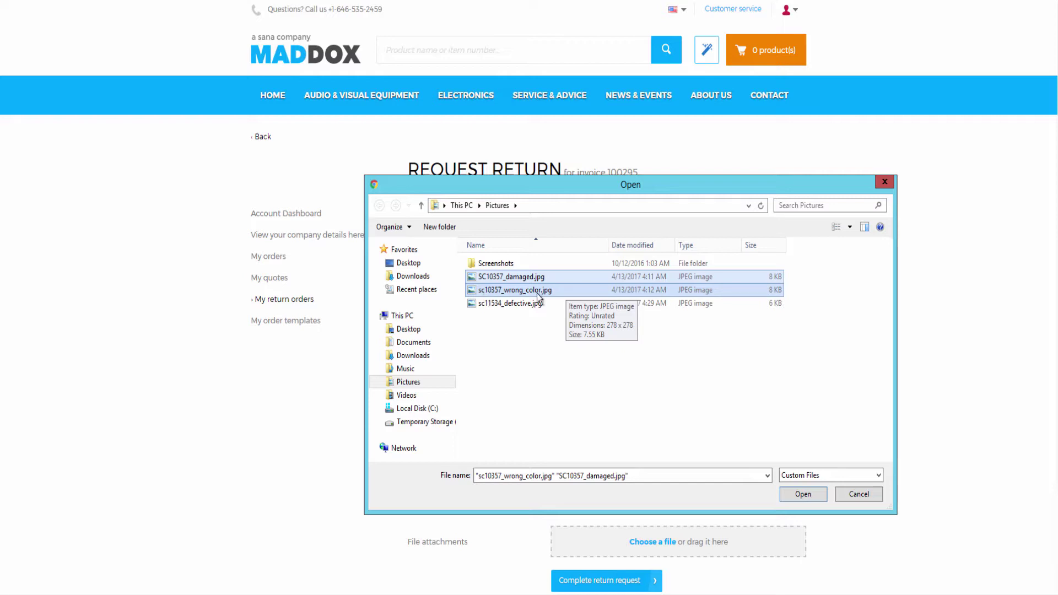
left_click(796, 495)
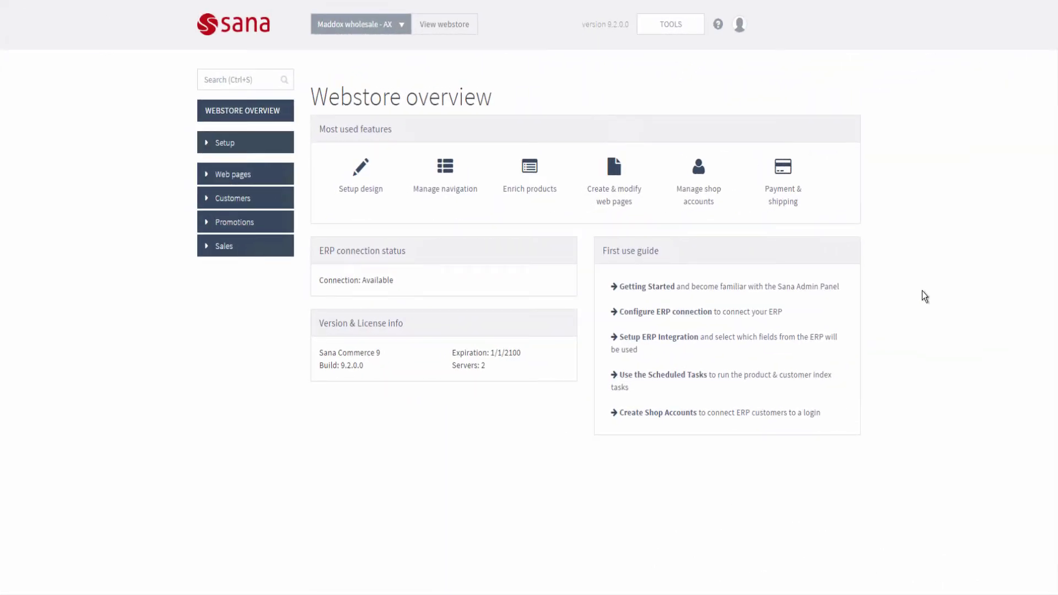
In the File manager, go to Sales document attachments > Return order > RMA-10012 and select sc11534_damaged.jpg
left_click(669, 29)
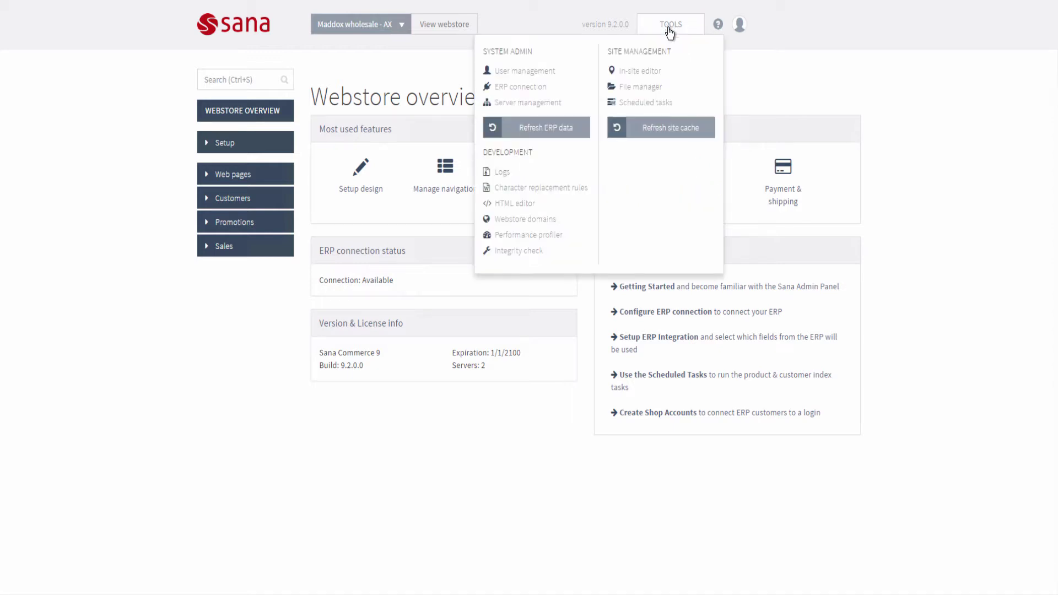
left_click(653, 94)
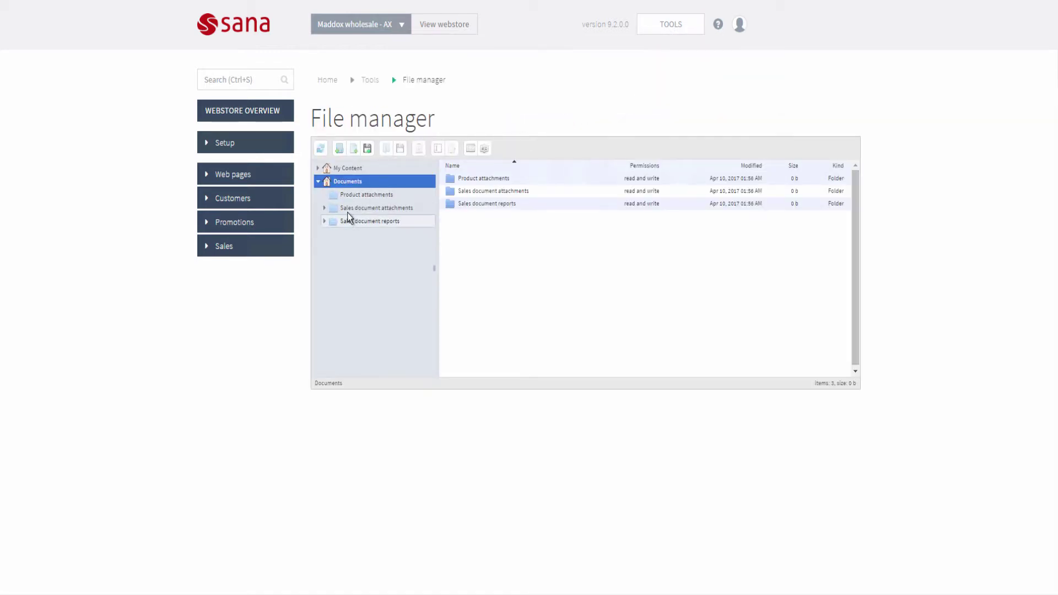
left_click(342, 211)
left_click(325, 209)
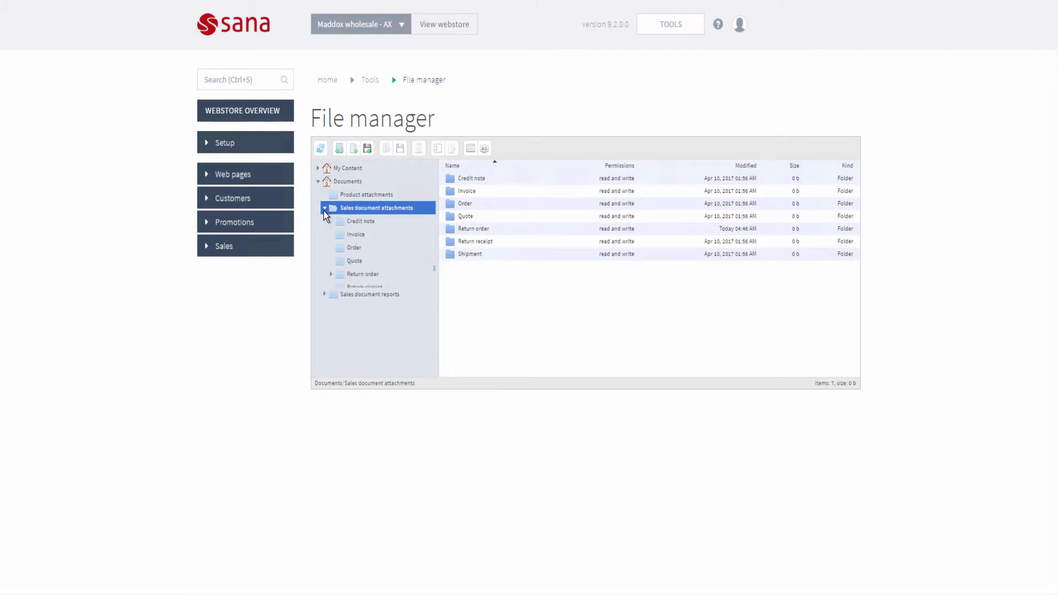
left_click(370, 278)
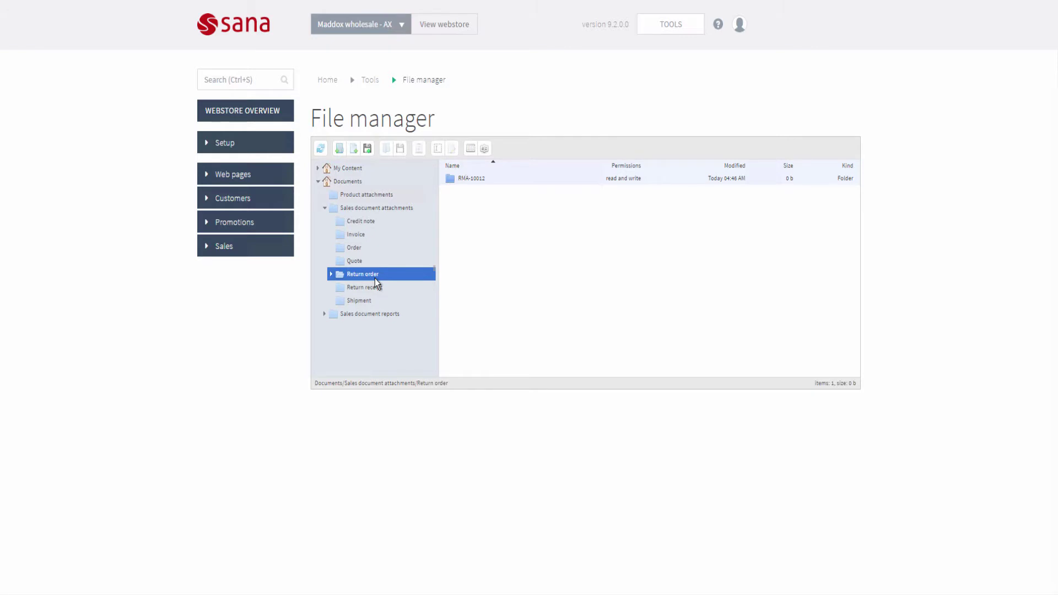
left_click(331, 275)
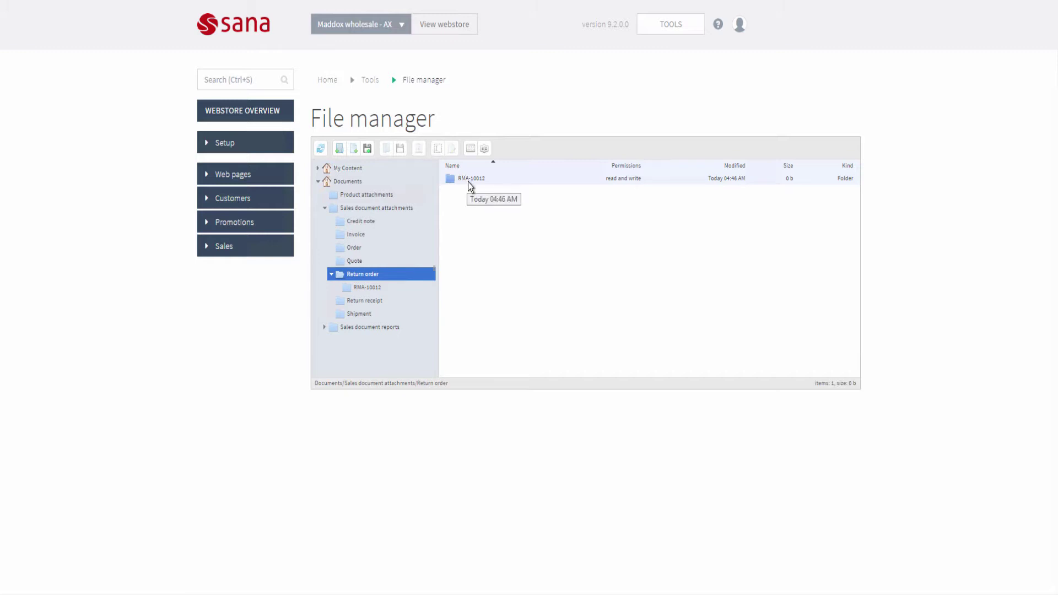
left_click(368, 287)
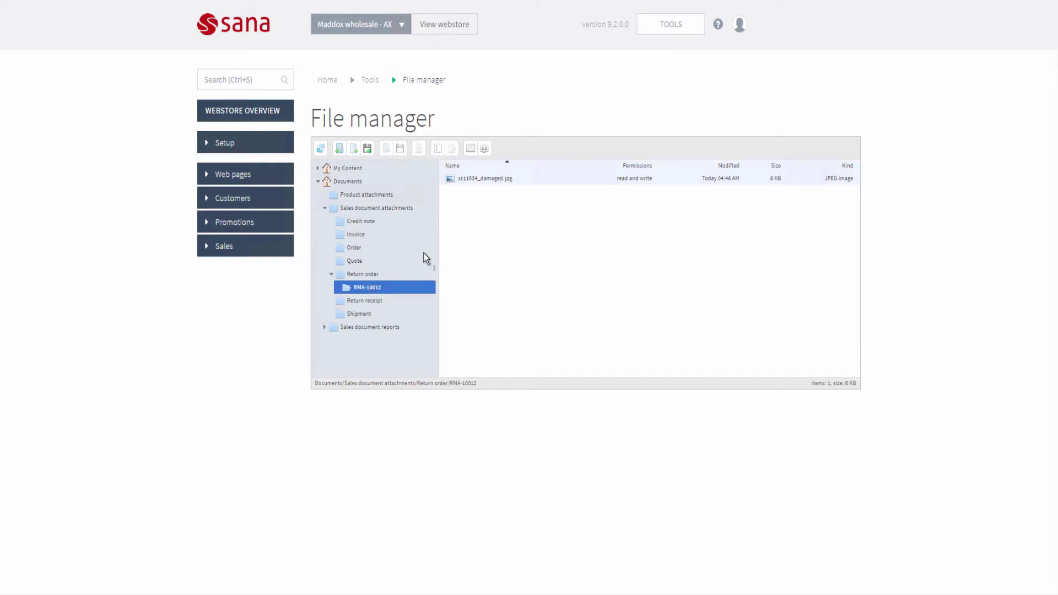
left_click(479, 183)
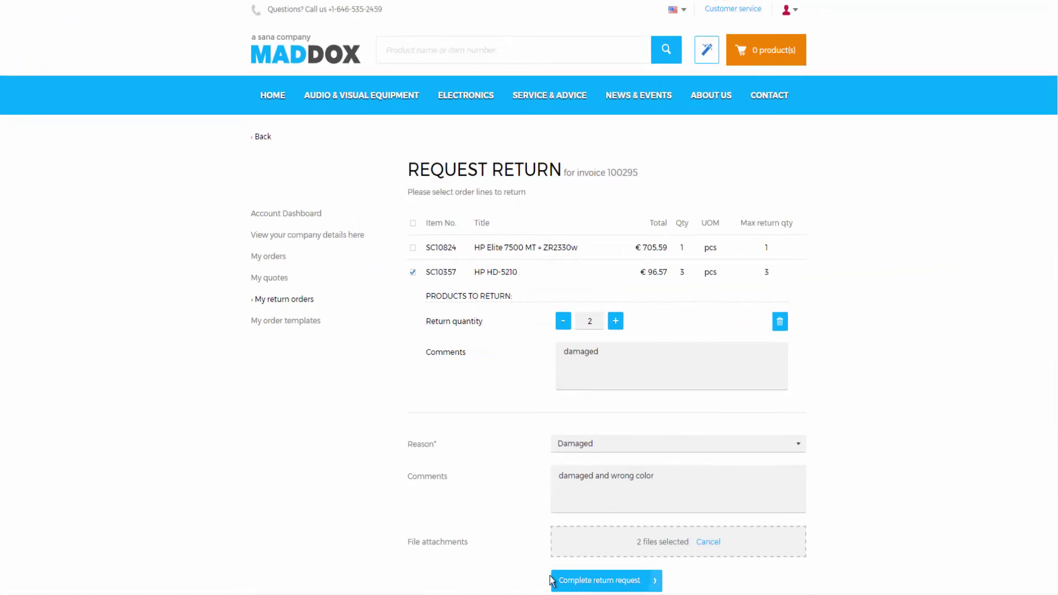
left_click(573, 583)
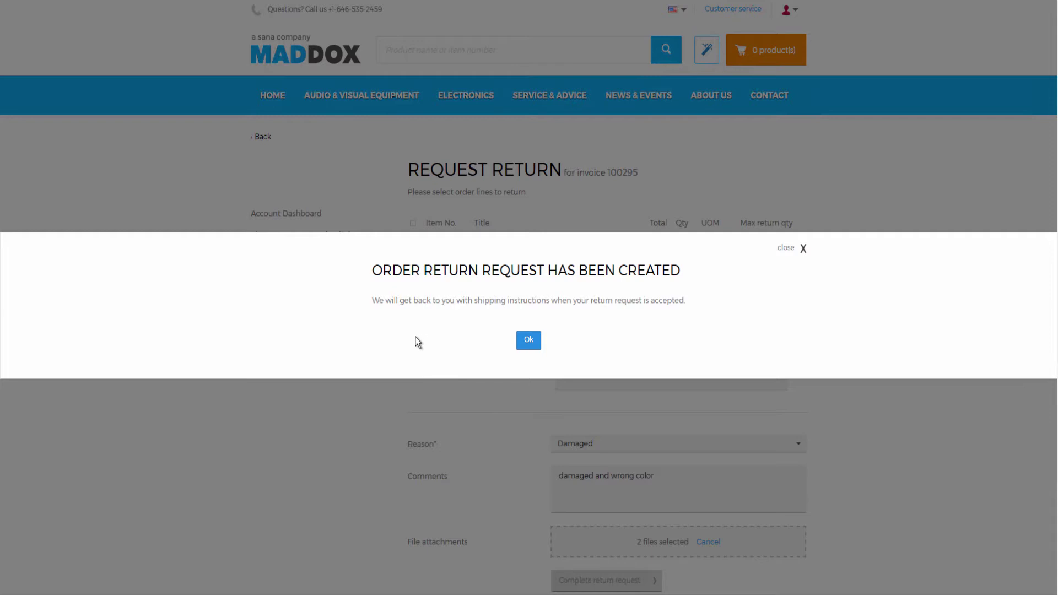
left_click(525, 342)
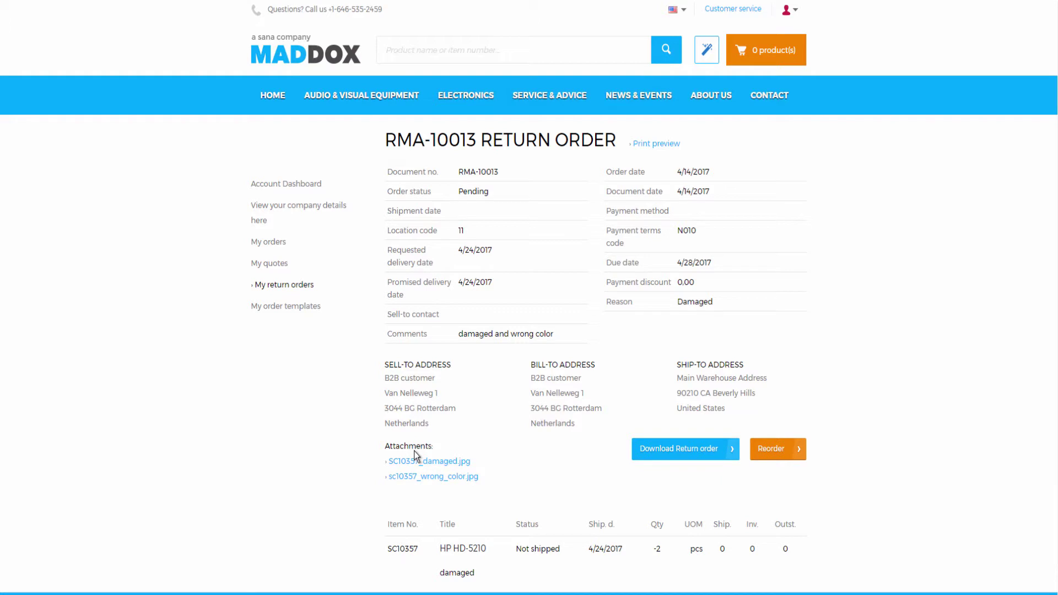
scroll(415, 506, "down", 1)
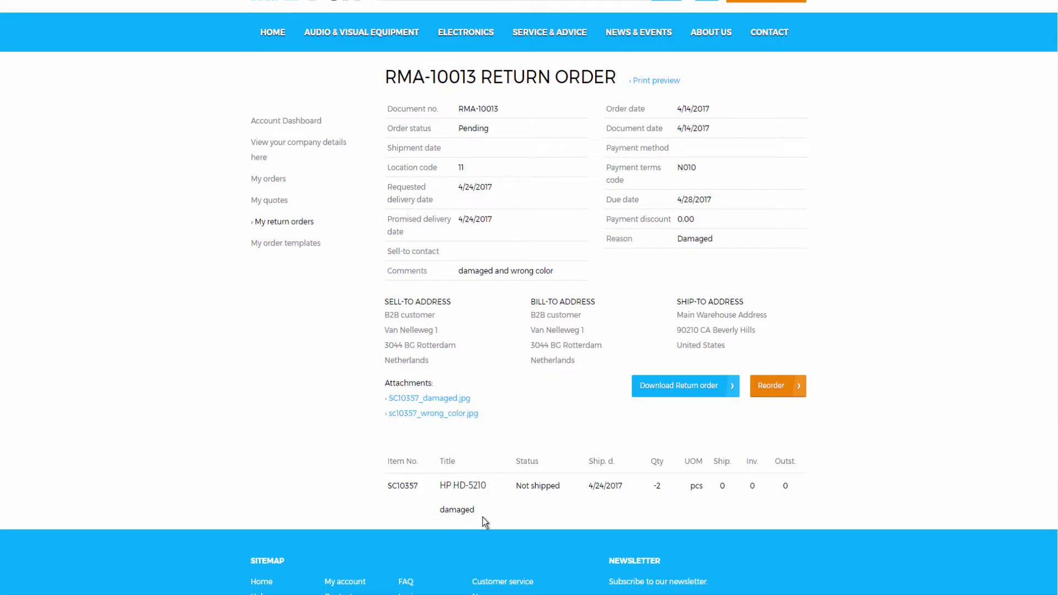
scroll(520, 435, "up", 1)
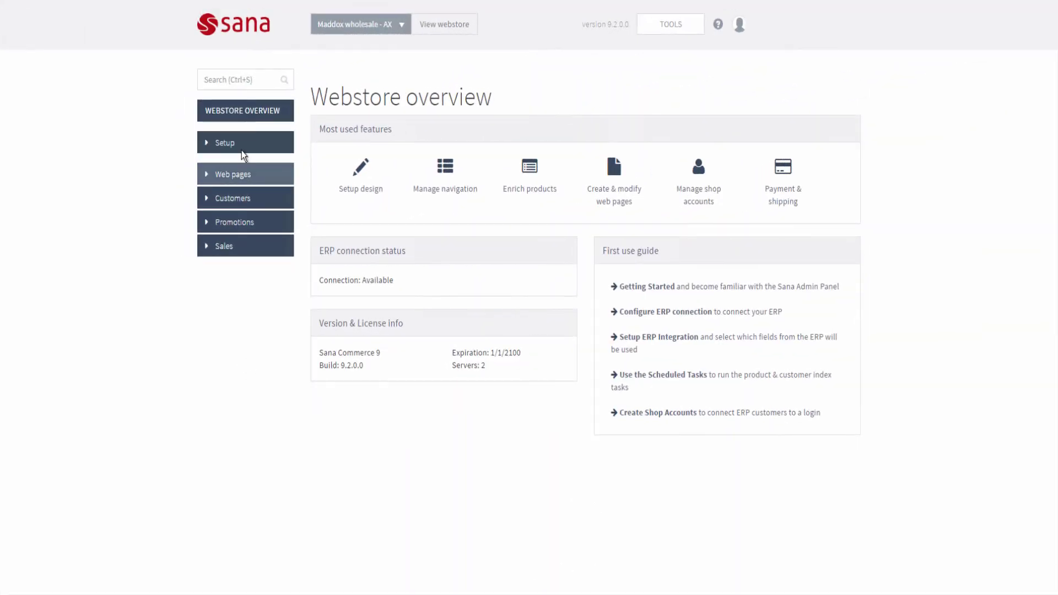
Review the ReturnOrderAdminNotification and ReturnOrderConfirmation e-mail templates under Setup > E-mails
left_click(241, 146)
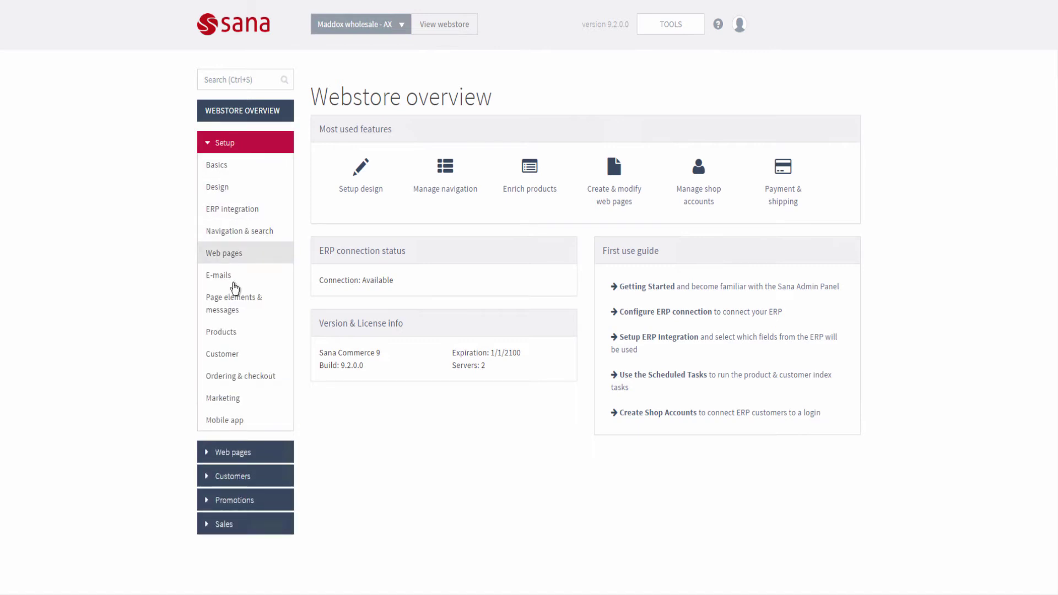
left_click(234, 287)
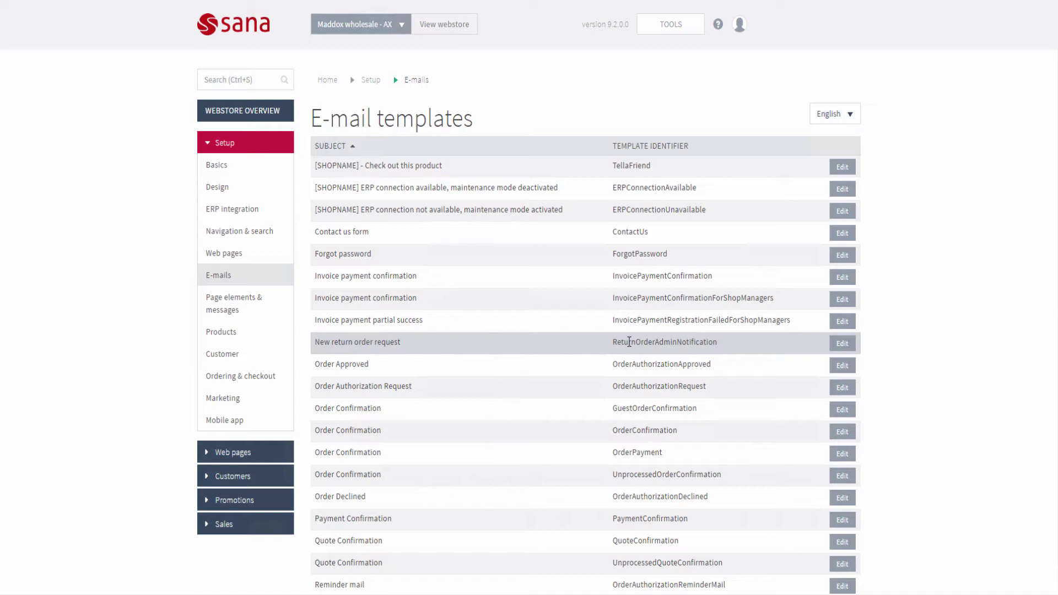
double_click(626, 345)
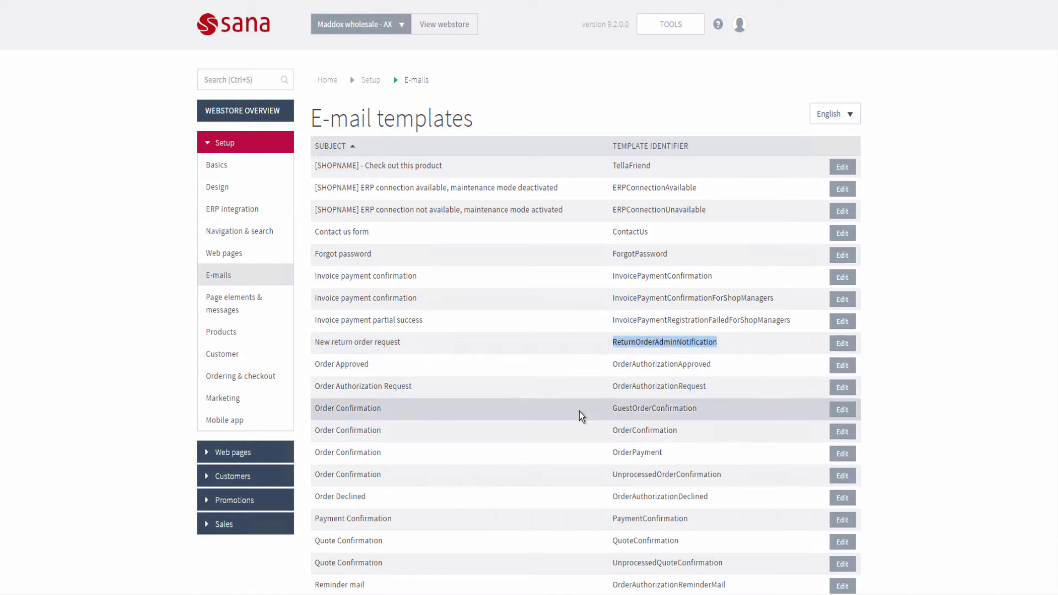
scroll(579, 413, "down", 2)
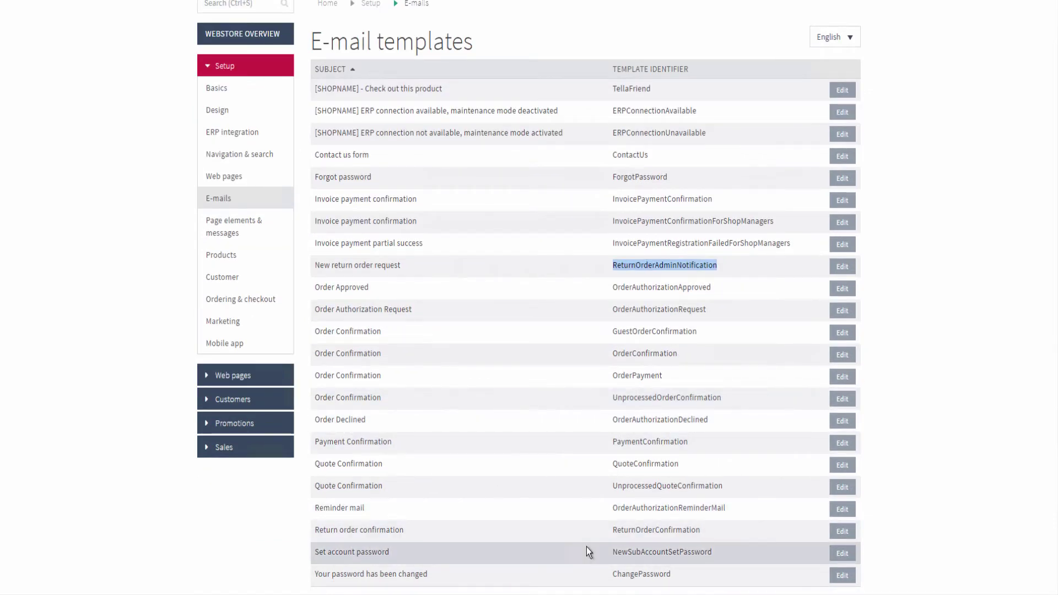
double_click(632, 532)
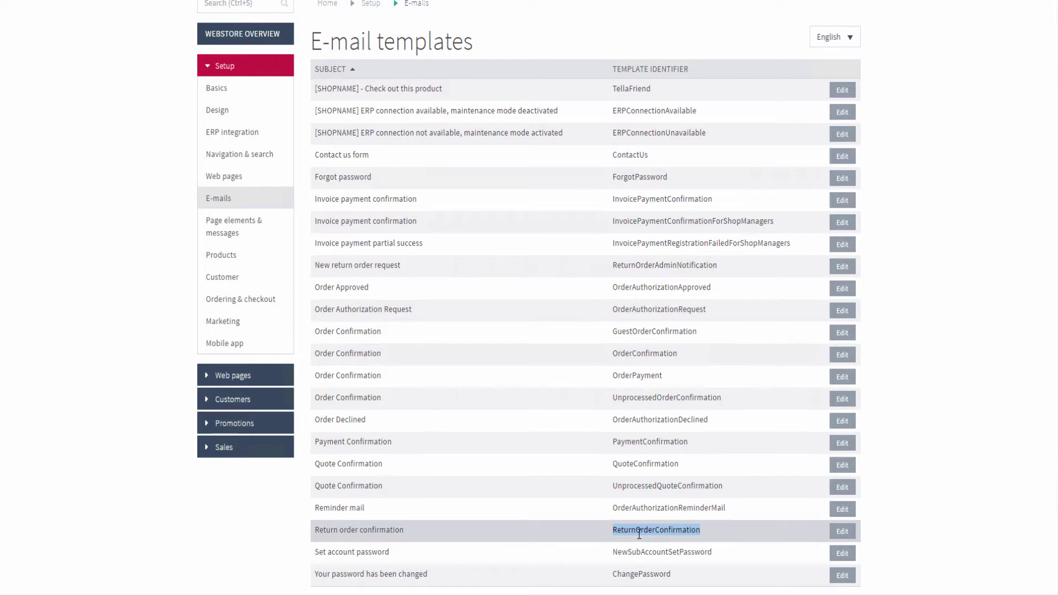
scroll(510, 486, "up", 2)
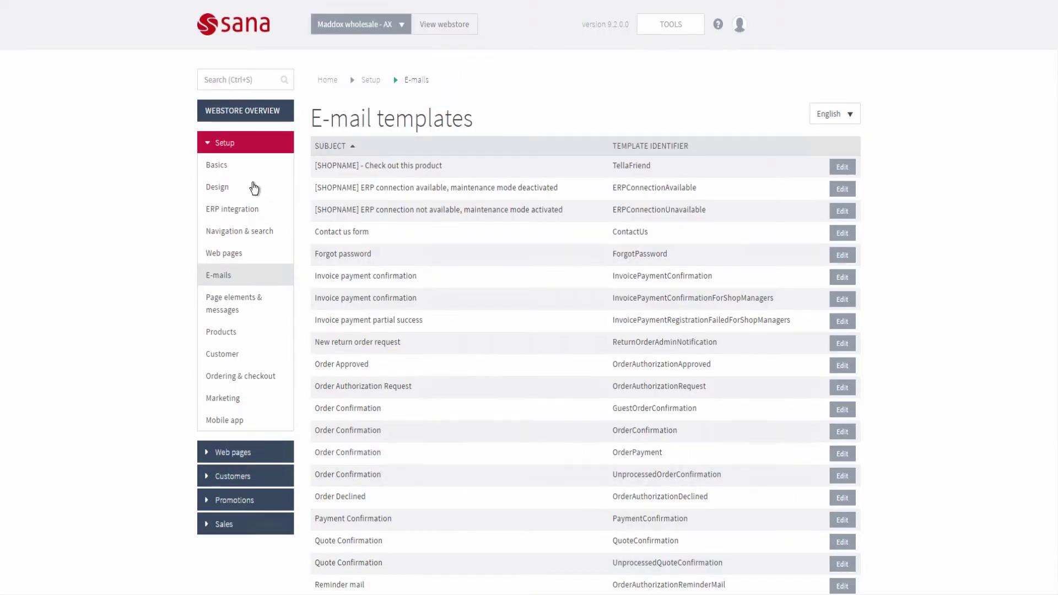
Open Basics settings and go to the RMA notifications addresses field
left_click(246, 171)
scroll(352, 337, "down", 1)
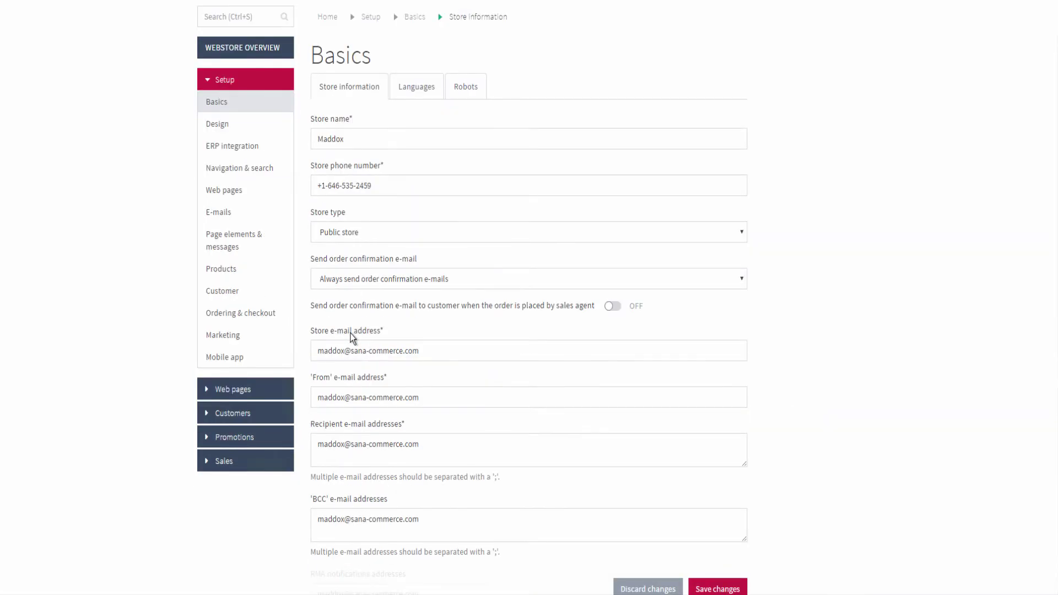
scroll(351, 336, "down", 2)
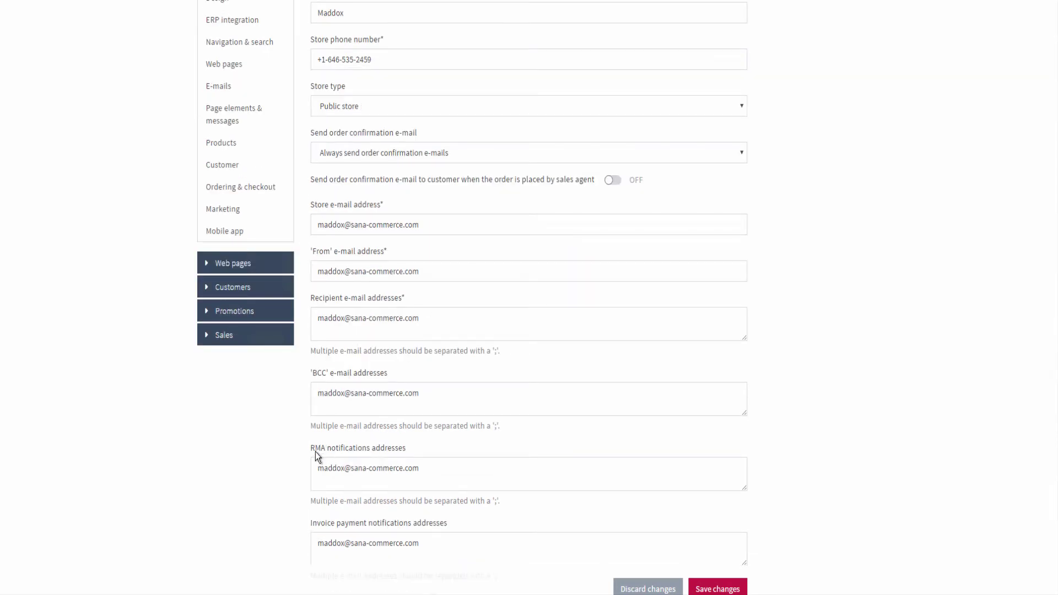
left_click(425, 472)
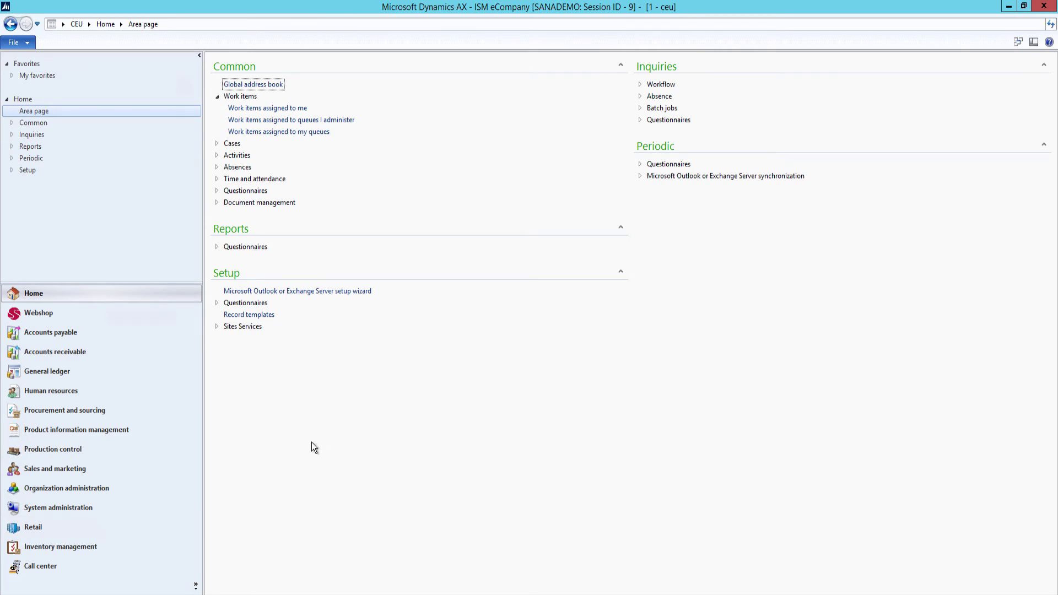
Under Sales and marketing, list all return orders and select RMA-10013, status Created
left_click(94, 469)
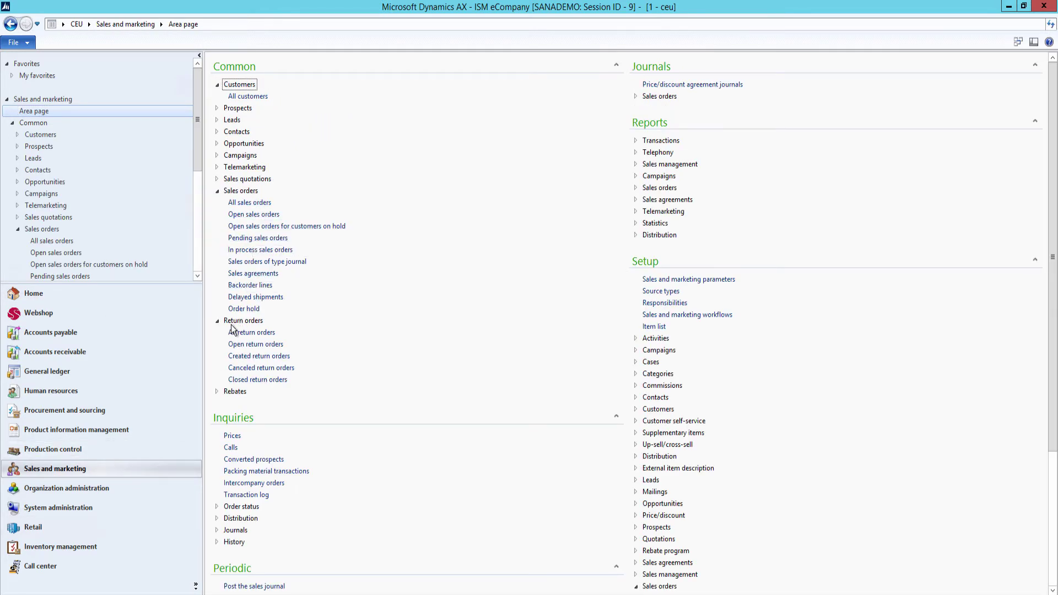
left_click(261, 337)
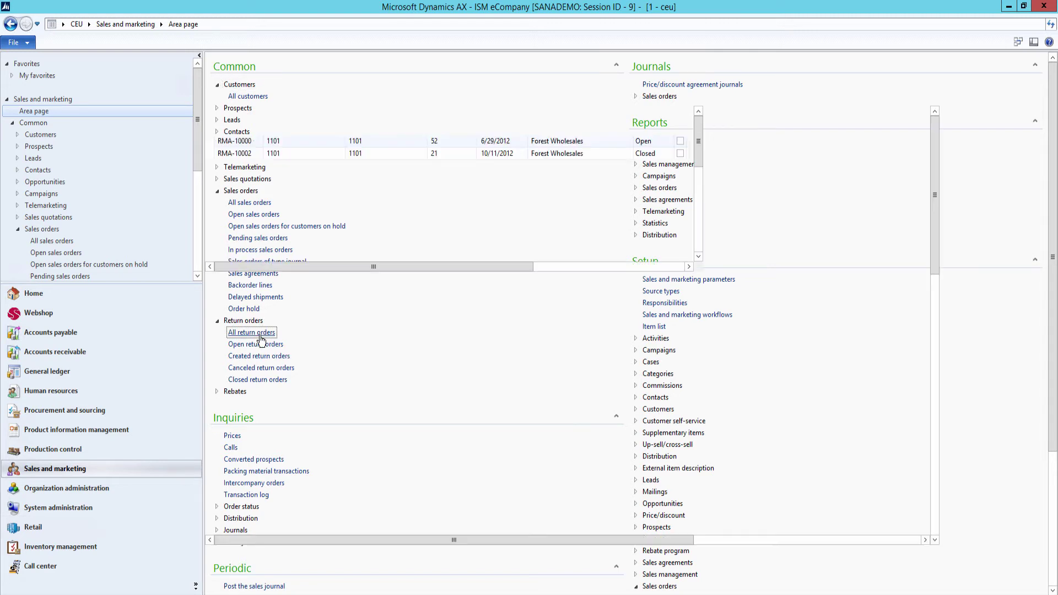
left_click(253, 270)
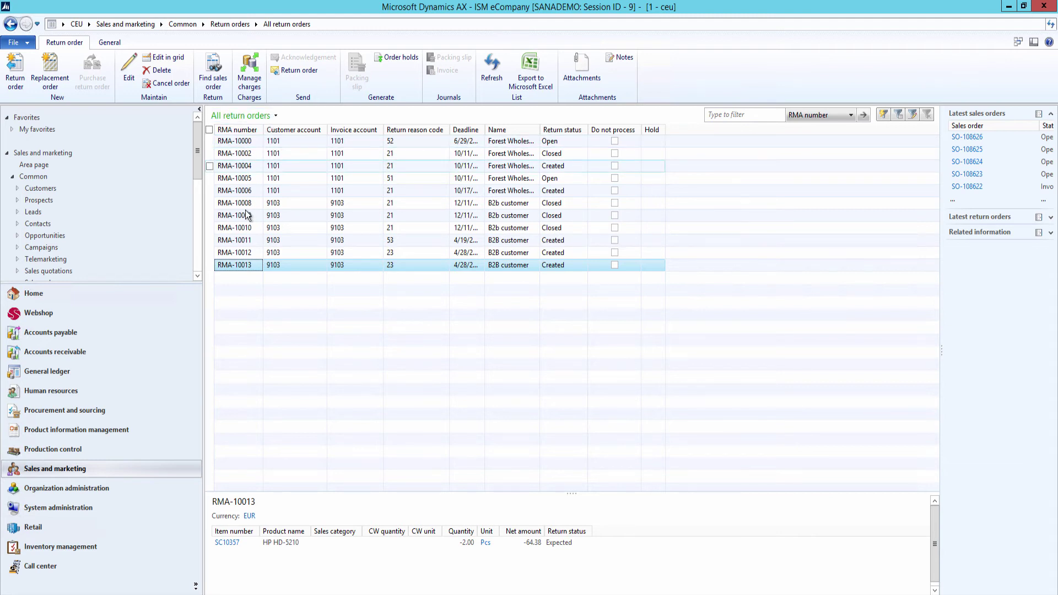
left_click(71, 314)
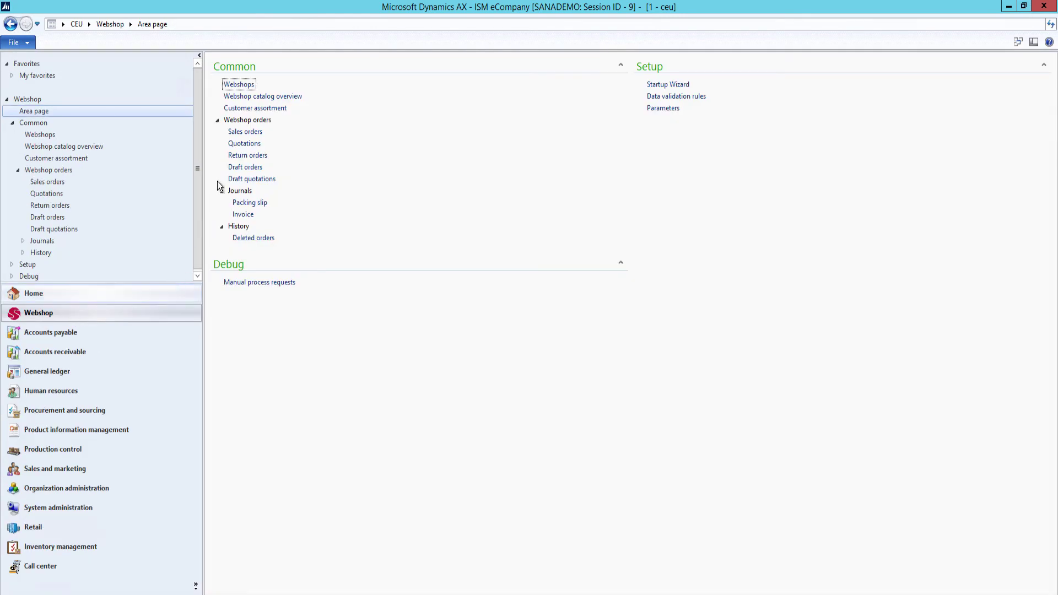
Open webshop return order RMA-10013 for editing from the Webshop return orders list
left_click(236, 157)
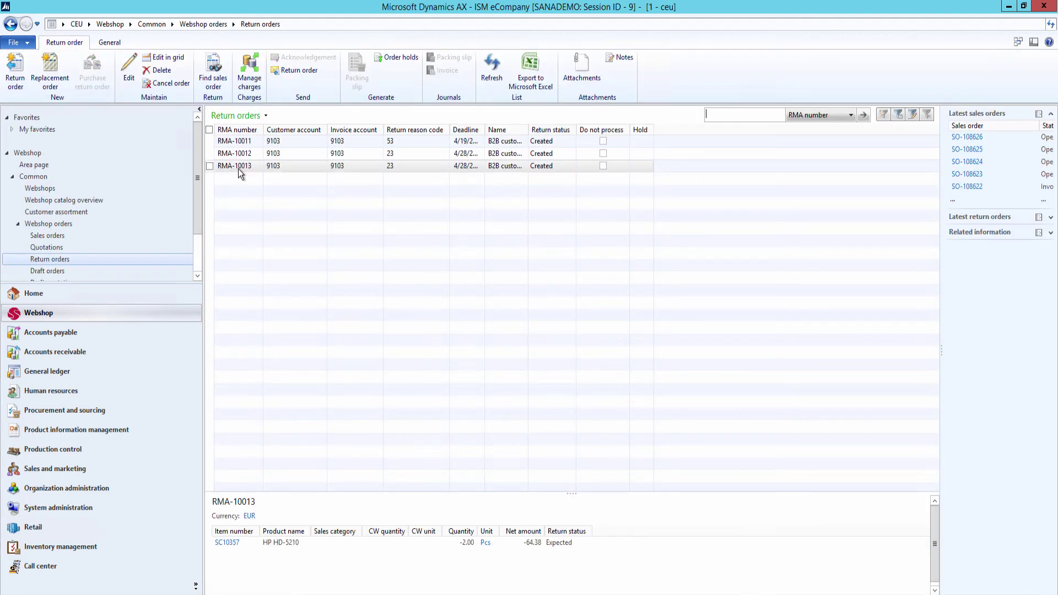
left_click(238, 169)
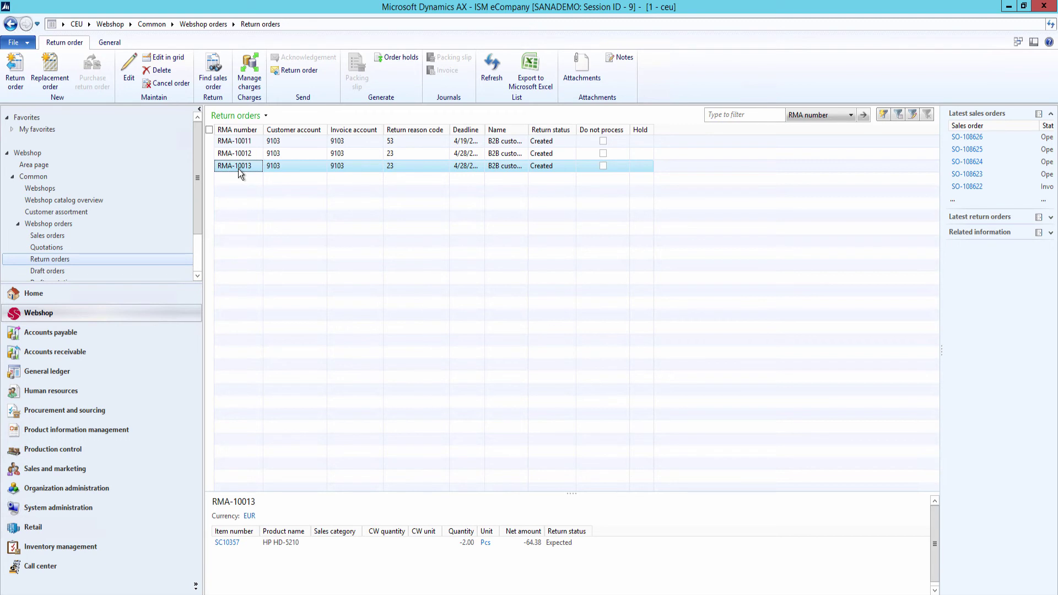
left_click(238, 154)
left_click(236, 168)
left_click(132, 78)
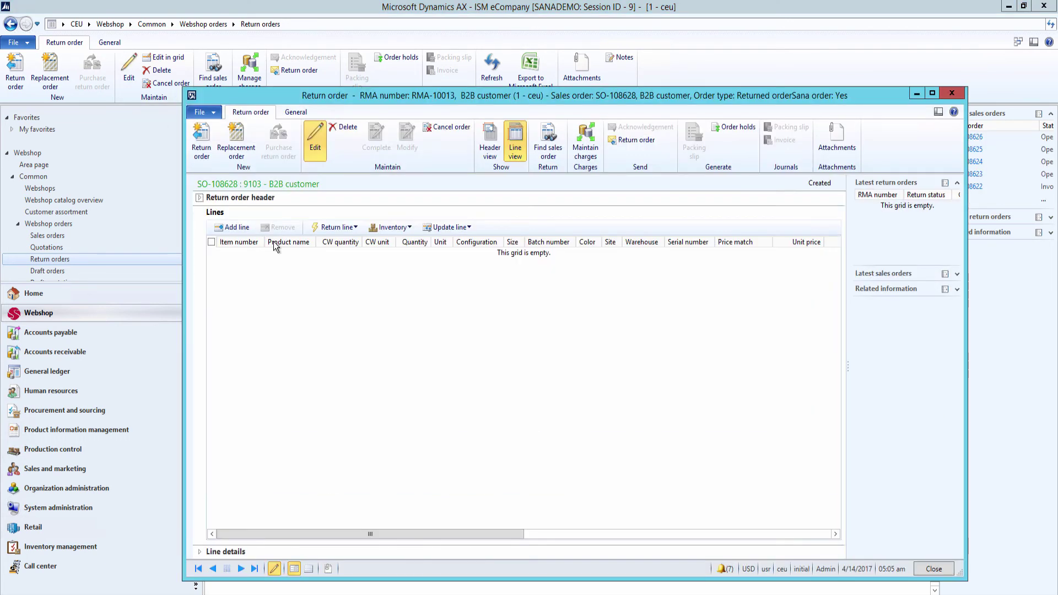
In the header view, check reason code 23 and the comment 'damaged and wrong color'
left_click(490, 149)
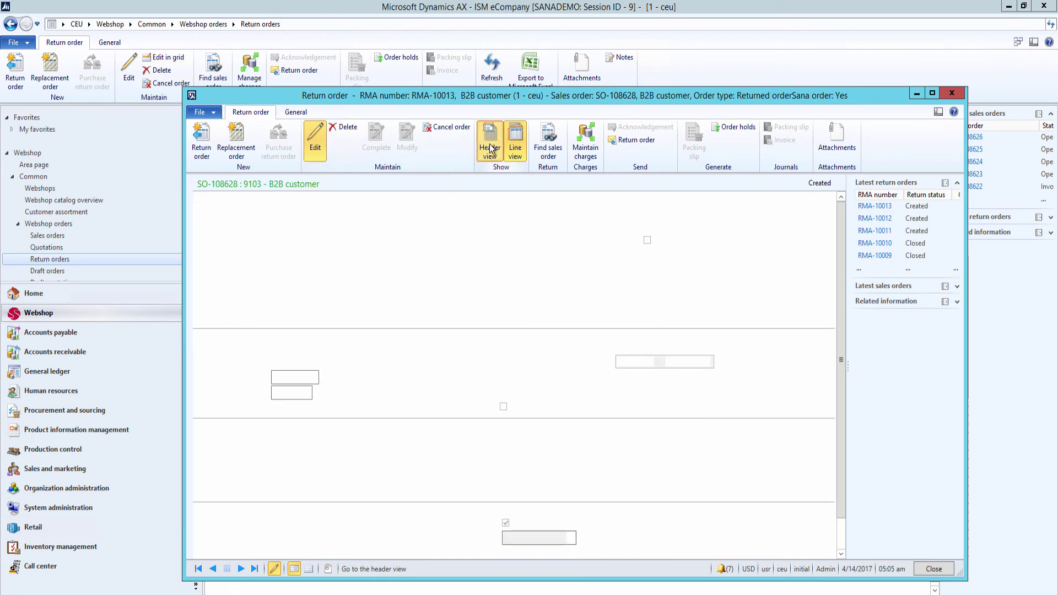
left_click(293, 240)
type("23")
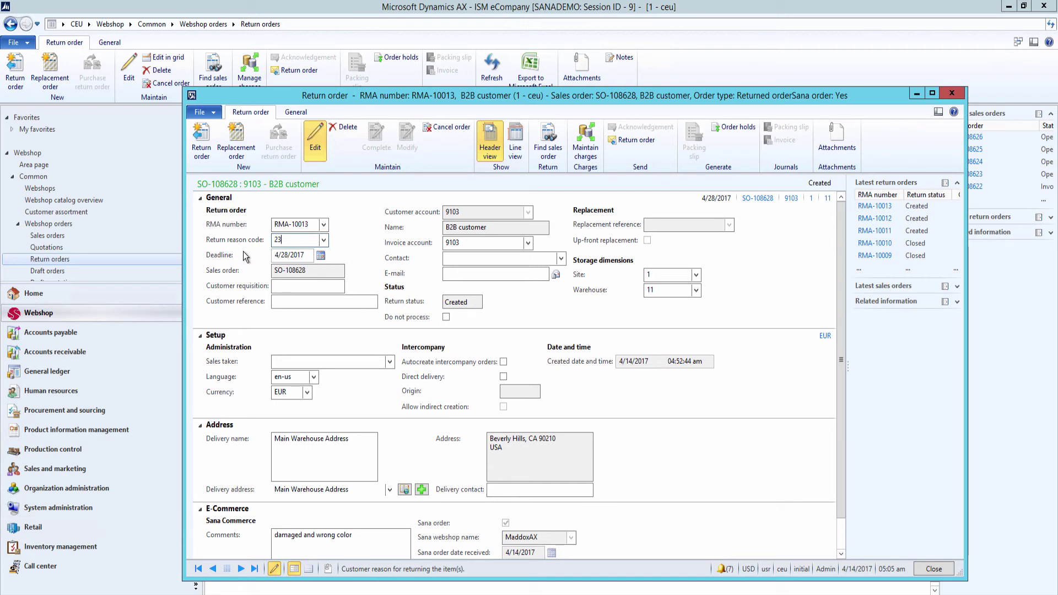
scroll(252, 273, "down", 1)
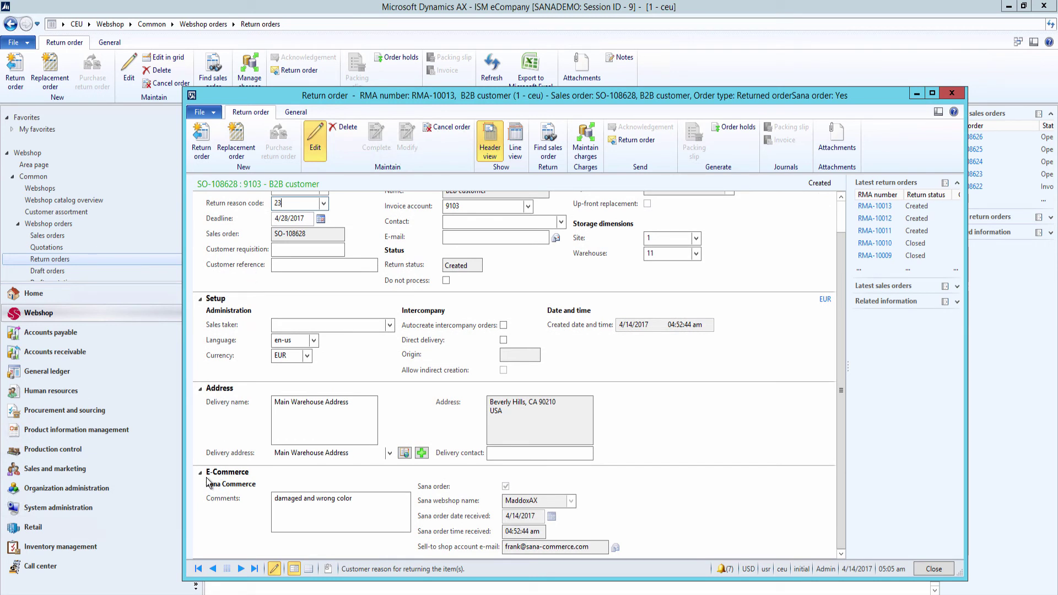
left_click(364, 509)
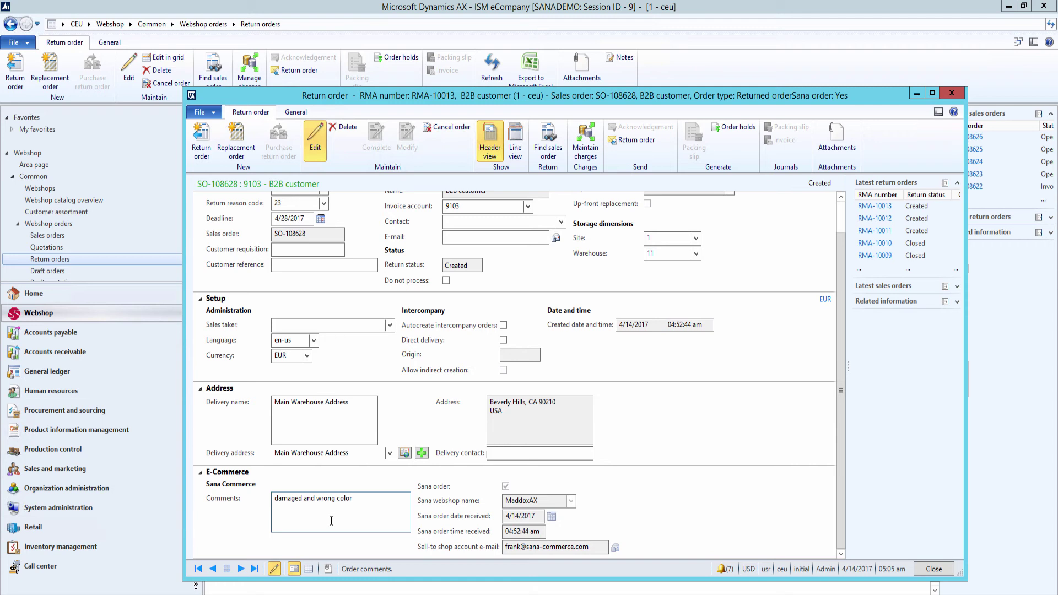
scroll(331, 521, "up", 2)
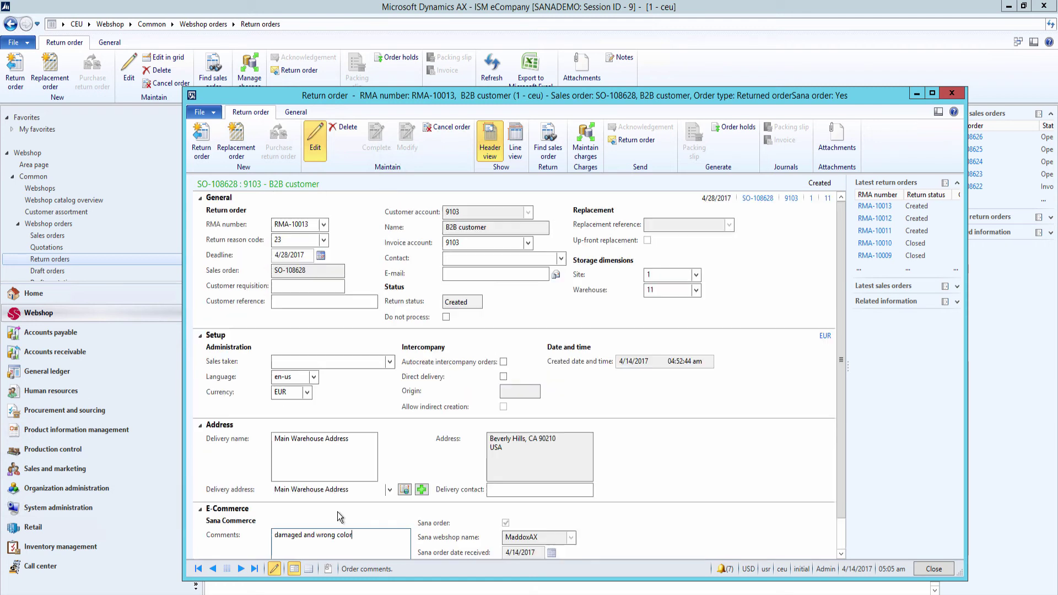
In the line view, expand the HP HD-5210 line details to read its 'damaged' comment
left_click(518, 151)
left_click(240, 257)
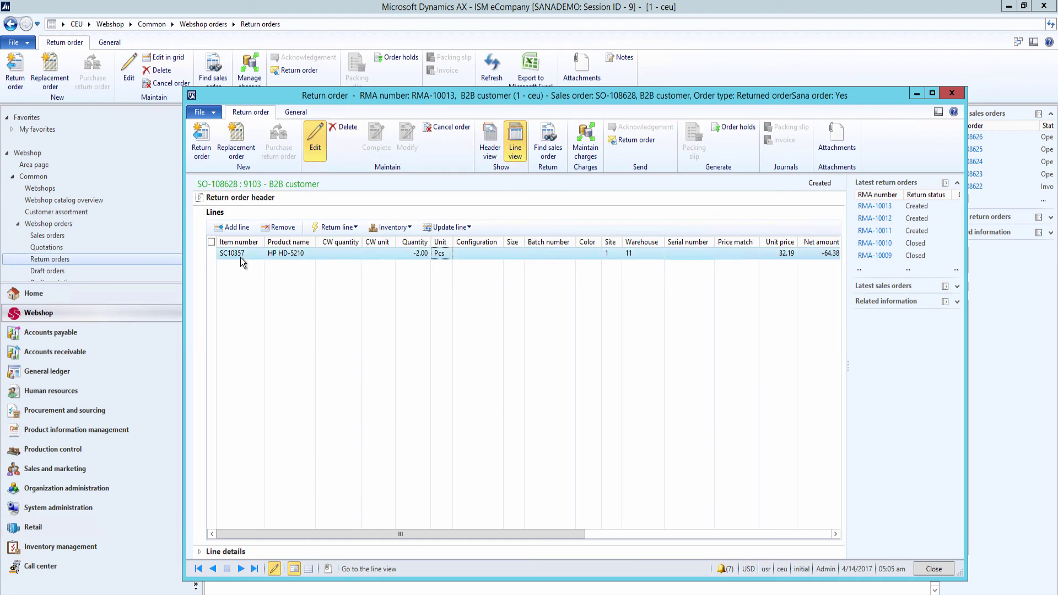
left_click(200, 552)
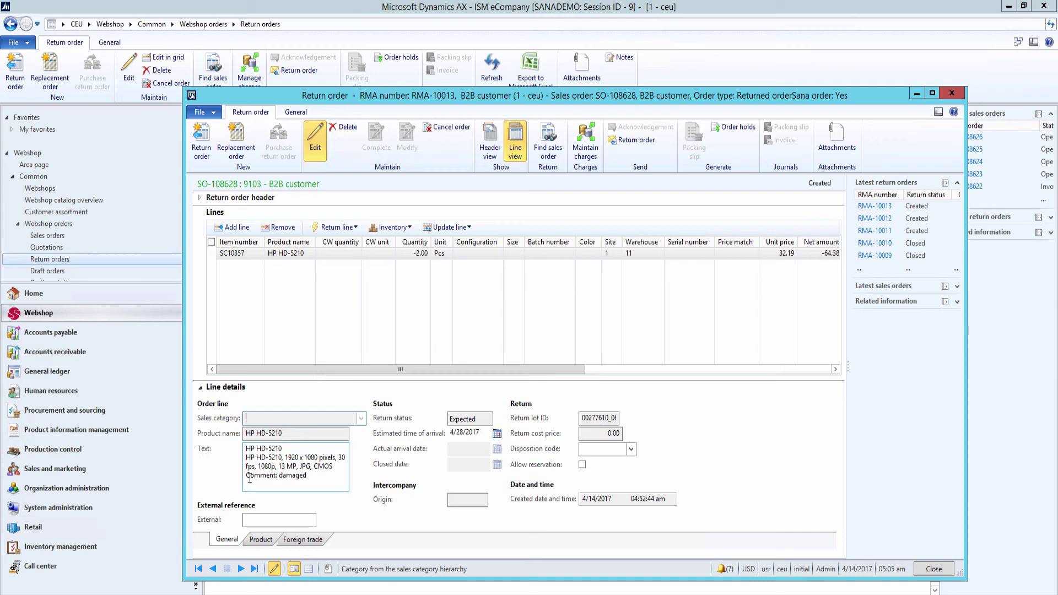
left_click_drag(248, 478, 324, 478)
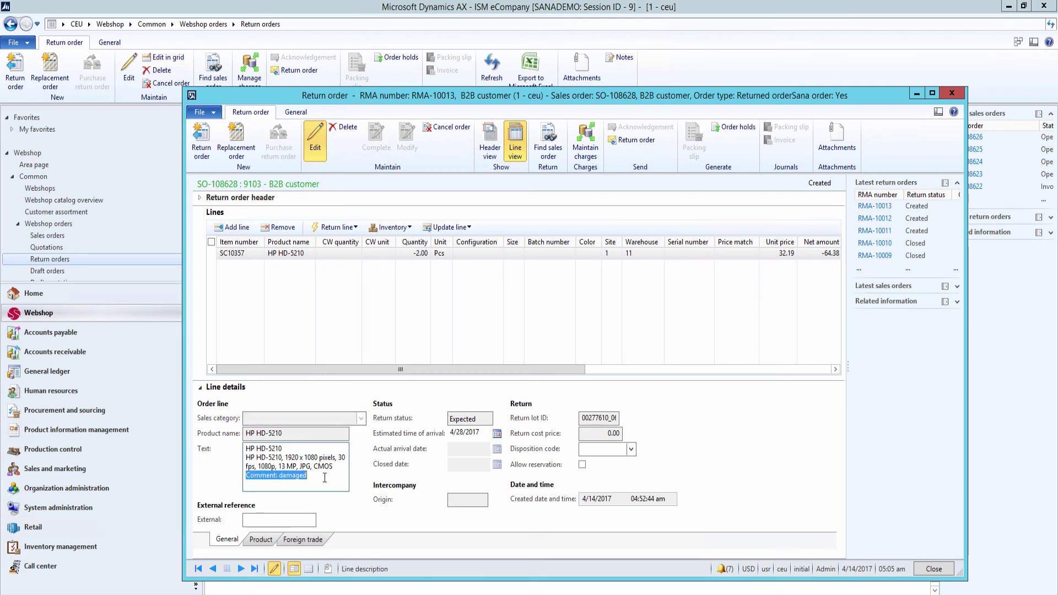
left_click(324, 478)
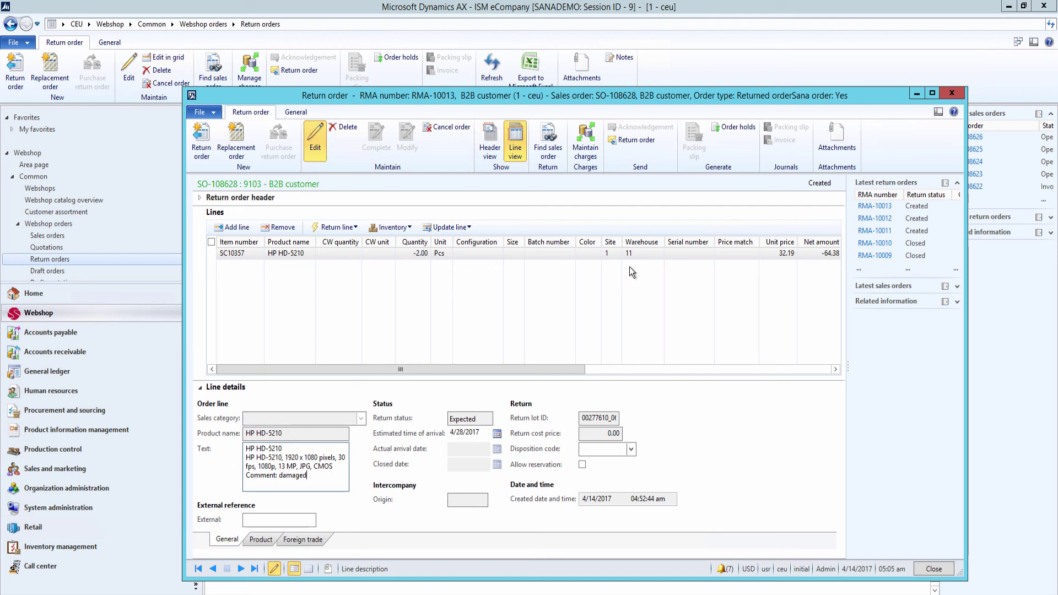
Review the order's URL attachments sc10357_damaged.jpg and sc10357_wrong_color.jpg
left_click(839, 145)
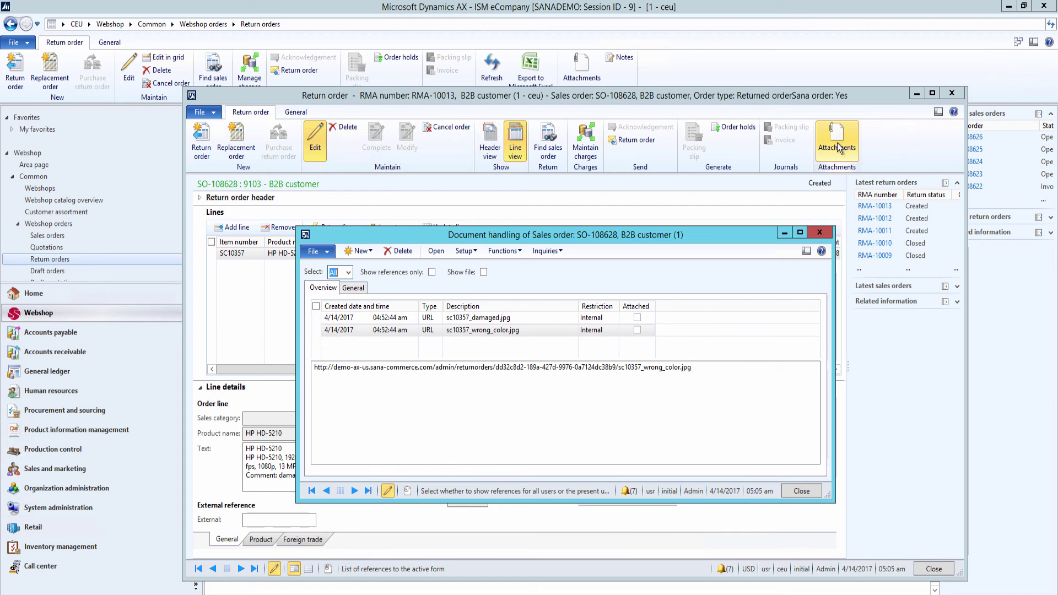
left_click(377, 399)
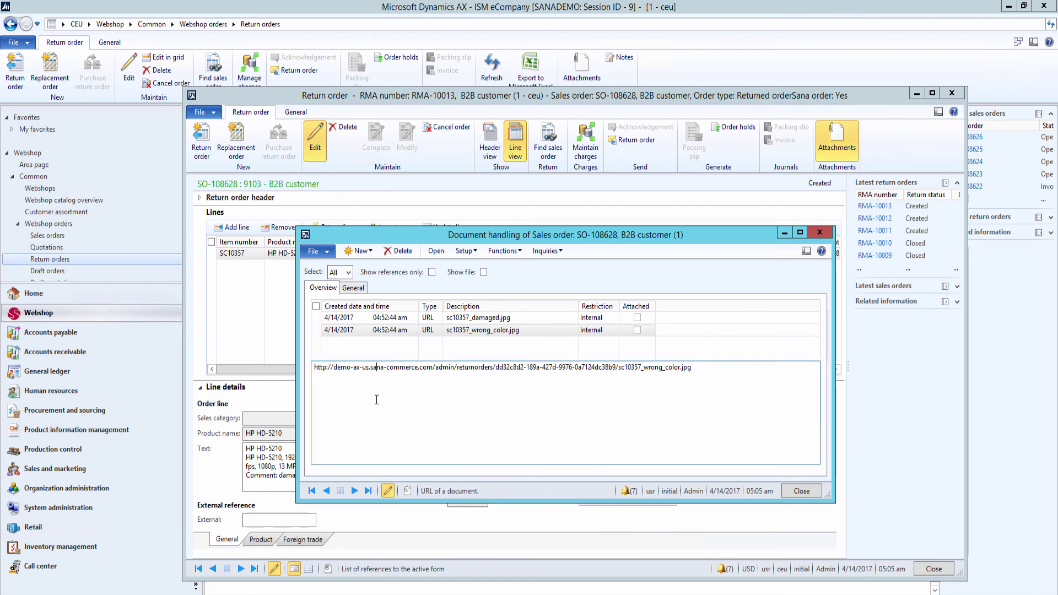
left_click(351, 318)
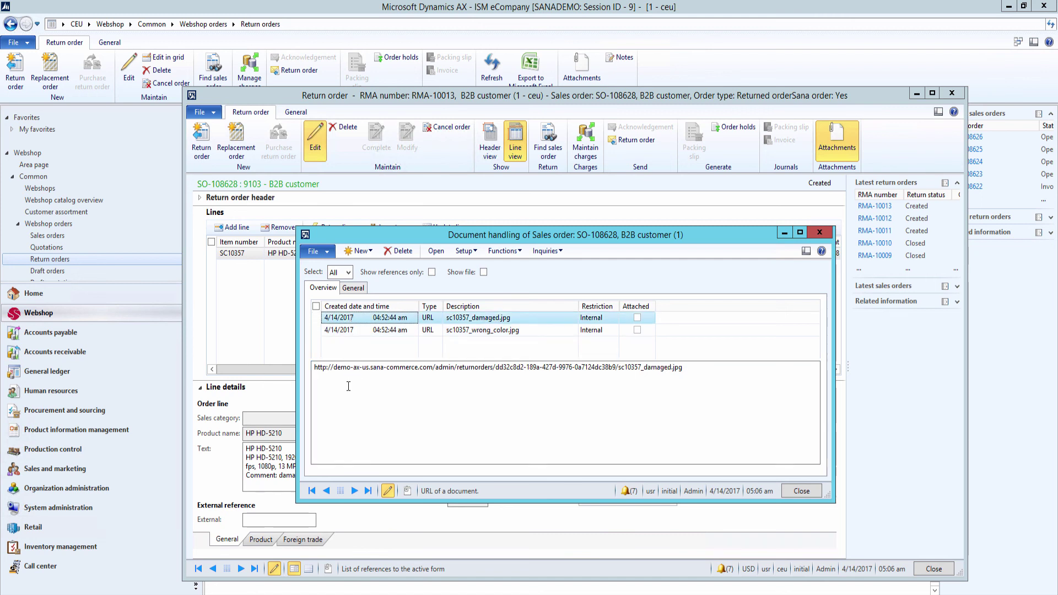
left_click(347, 385)
left_click(347, 330)
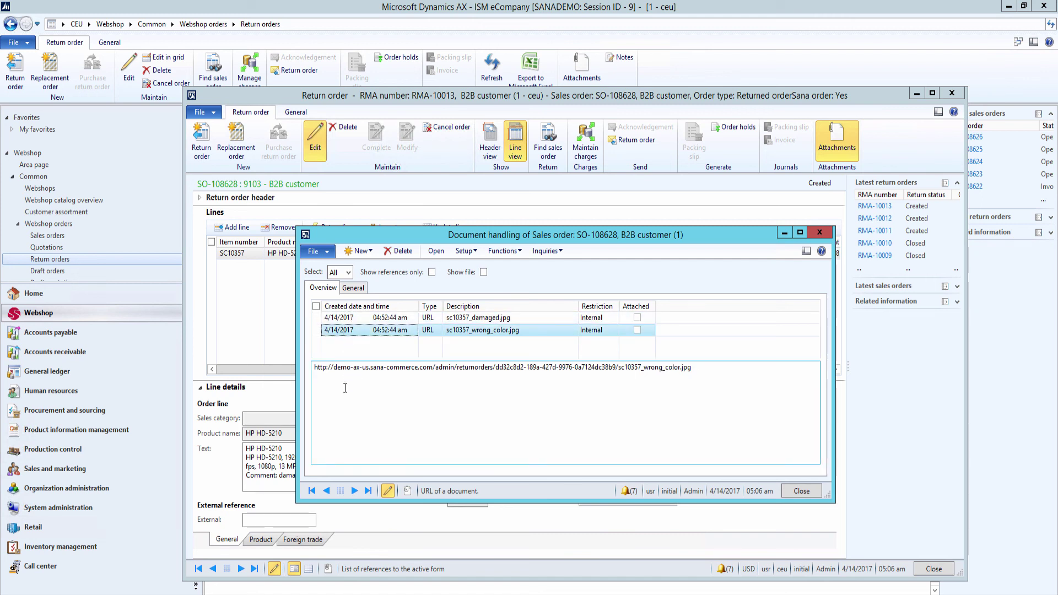